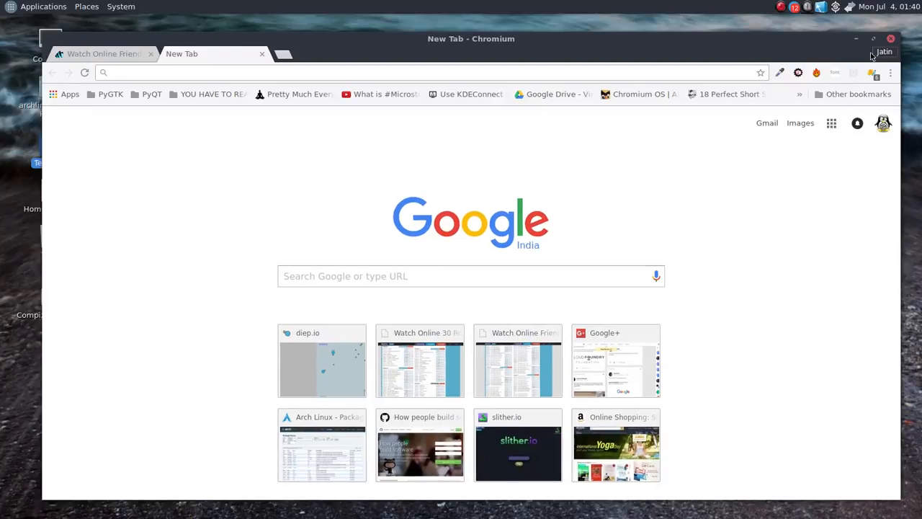
# - Clear the desktop by minimizing Chromium, closing the SimpleScreenRecorder window and minimizing the Telegram folder
pyautogui.click(855, 38)
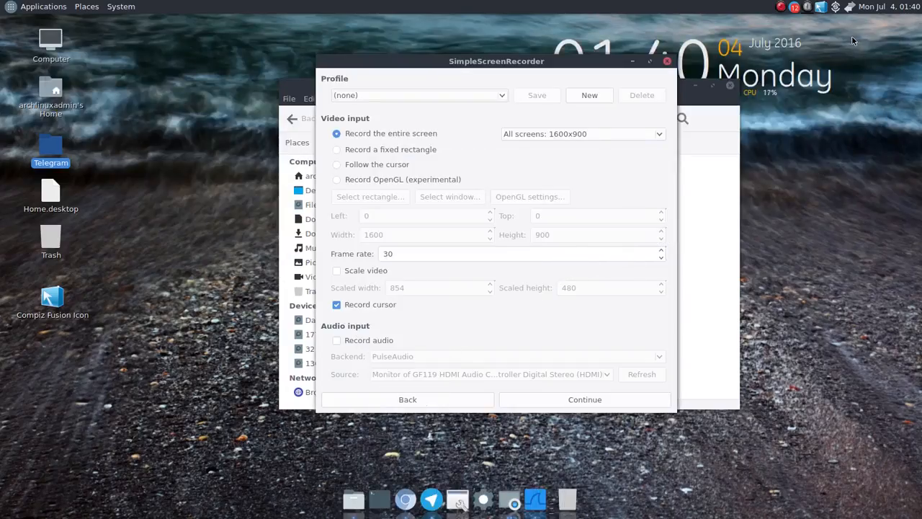
pyautogui.click(667, 61)
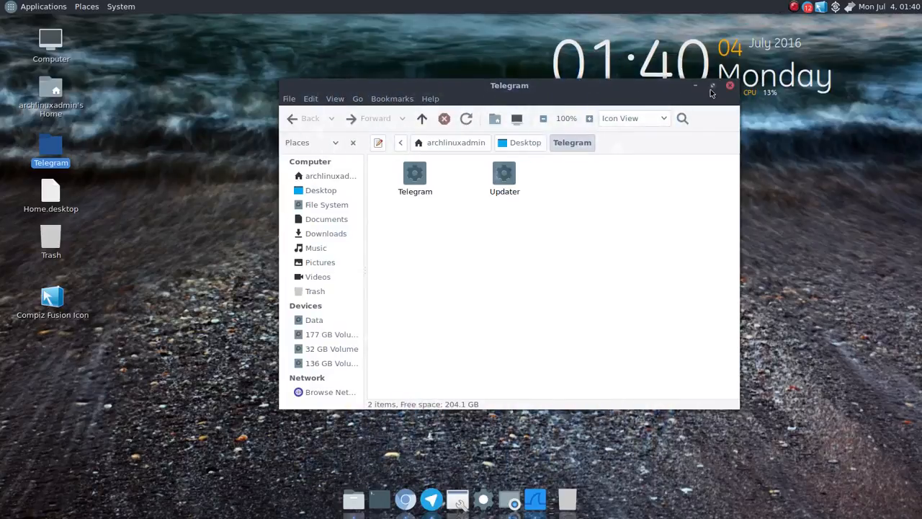
pyautogui.click(695, 86)
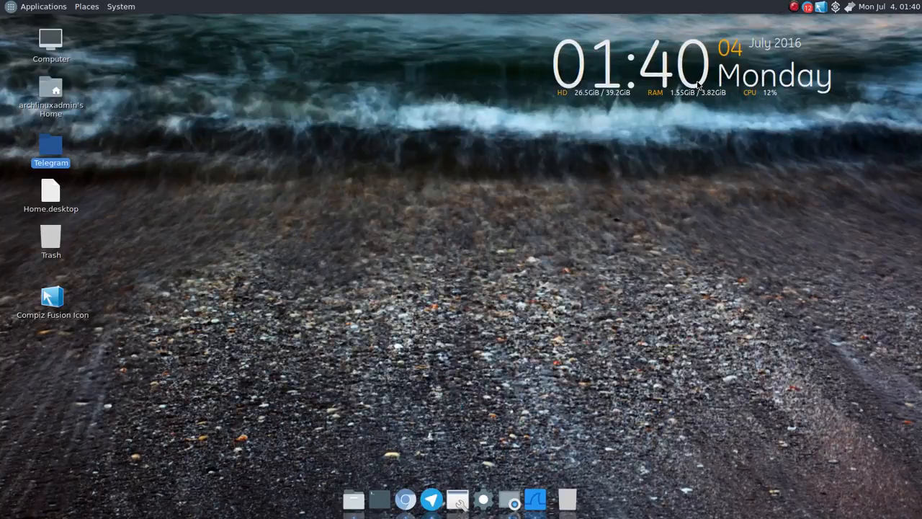
# - Launch the Xfce Terminal and move its window to the middle of the desktop
pyautogui.click(171, 352)
pyautogui.click(380, 504)
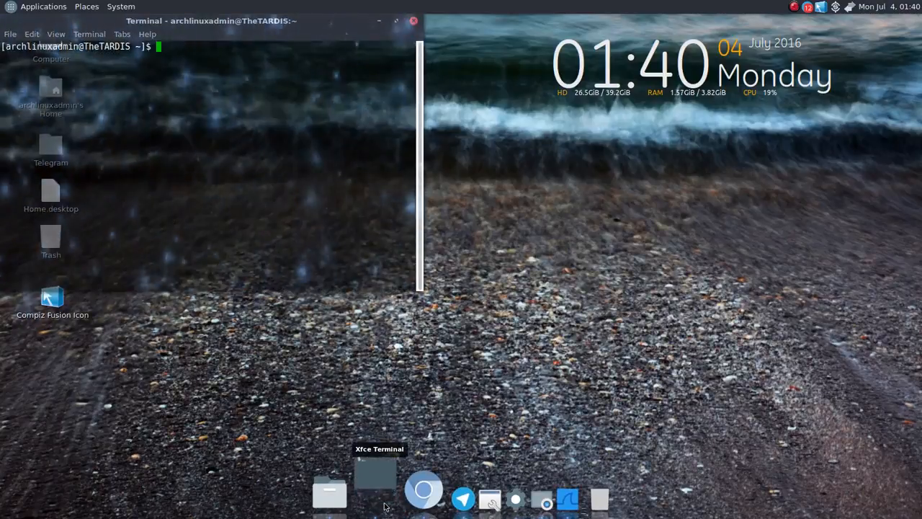
pyautogui.moveTo(238, 22); pyautogui.dragTo(520, 176)
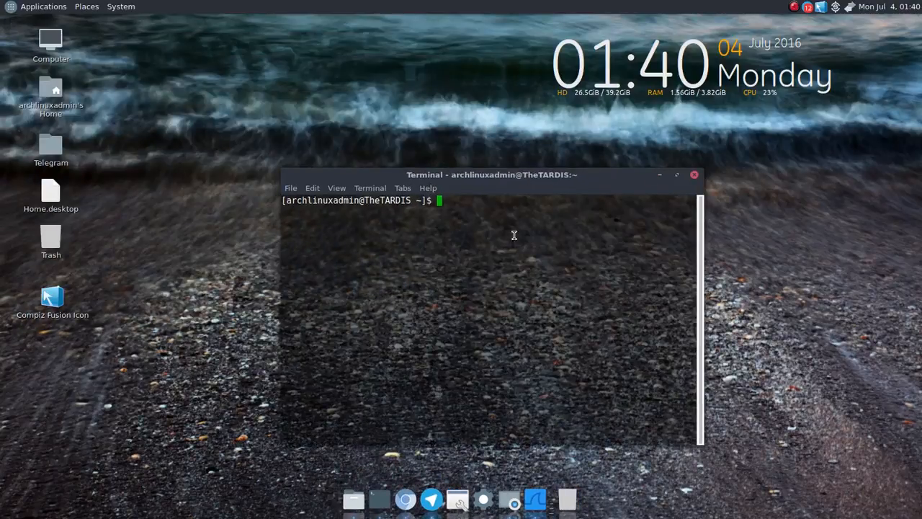
pyautogui.write('sudo pacman -S ')
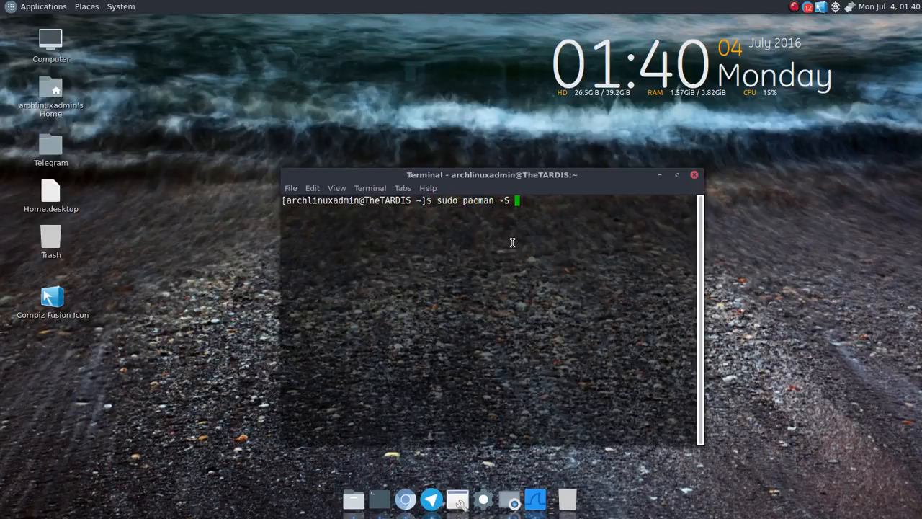
pyautogui.write('mate')
pyautogui.write('lxdm')
pyautogui.press('BackSpace')
pyautogui.press('BackSpace')
pyautogui.press('BackSpace')
pyautogui.press('BackSpace')
pyautogui.press('BackSpace')
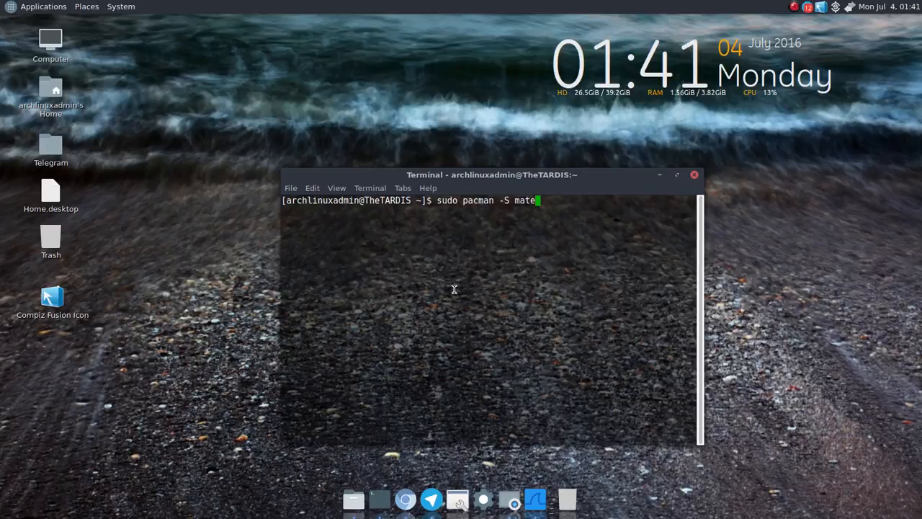
pyautogui.press('BackSpace')
pyautogui.press('BackSpace')
pyautogui.press('BackSpace')
pyautogui.press('BackSpace')
pyautogui.press('BackSpace')
pyautogui.press('BackSpace')
pyautogui.press('BackSpace')
pyautogui.press('BackSpace')
pyautogui.press('BackSpace')
pyautogui.press('BackSpace')
pyautogui.press('BackSpace')
pyautogui.press('BackSpace')
pyautogui.press('BackSpace')
pyautogui.press('BackSpace')
pyautogui.press('BackSpace')
pyautogui.press('BackSpace')
pyautogui.press('BackSpace')
pyautogui.press('BackSpace')
pyautogui.press('BackSpace')
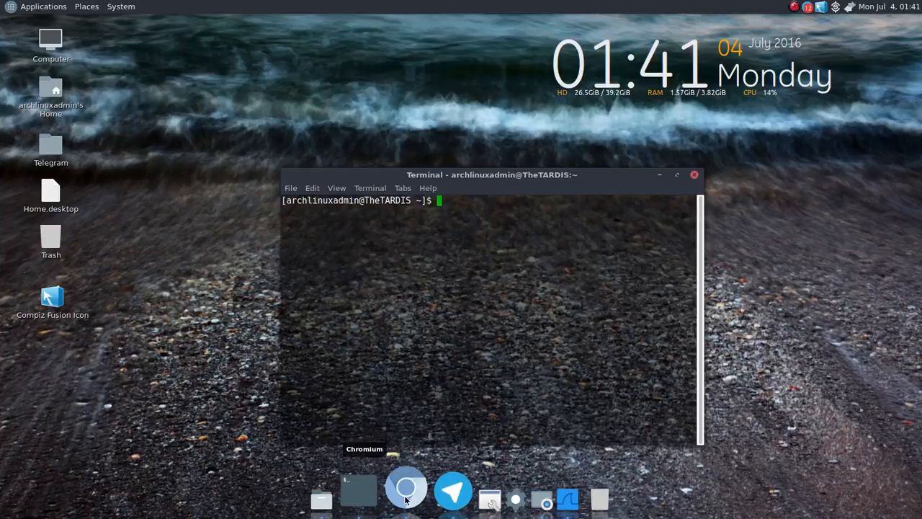
# - Switch to Chromium, search the web for "compiz arch wiki" and open the Compiz article on the Arch Wiki
pyautogui.click(432, 499)
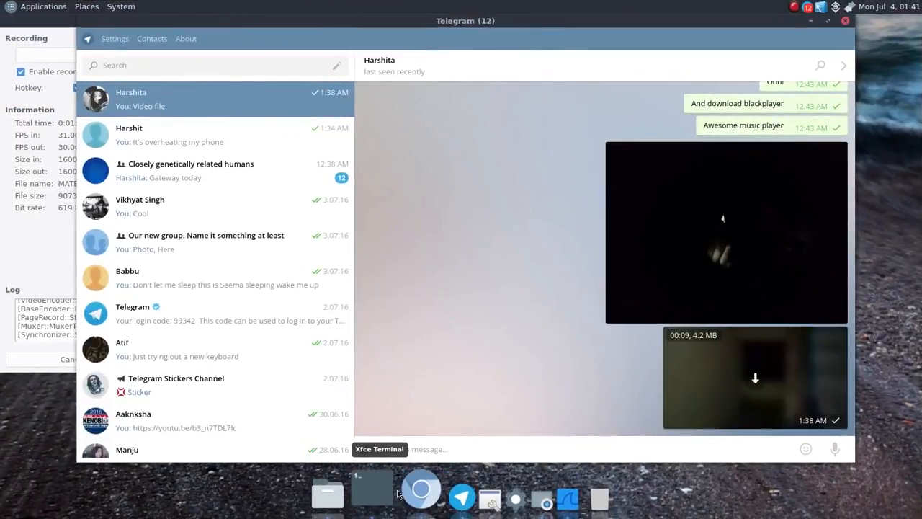
pyautogui.click(406, 489)
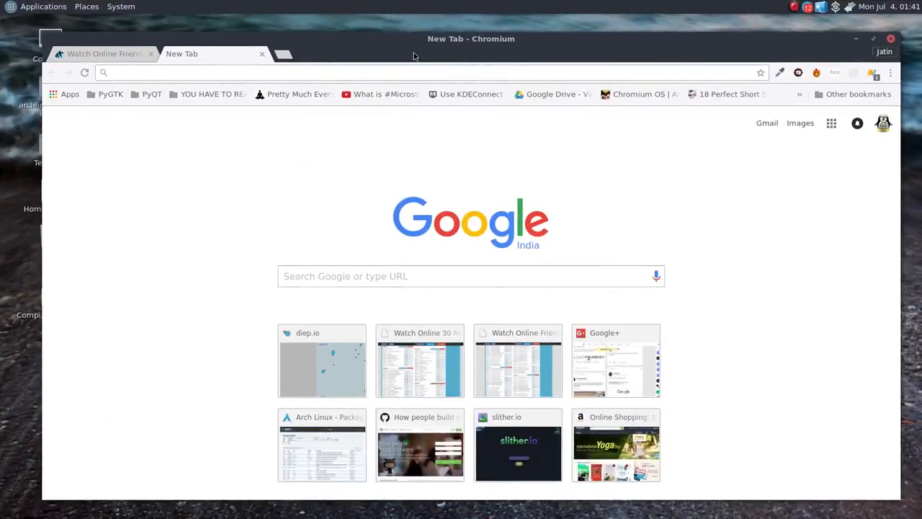
pyautogui.moveTo(374, 42); pyautogui.dragTo(352, 33)
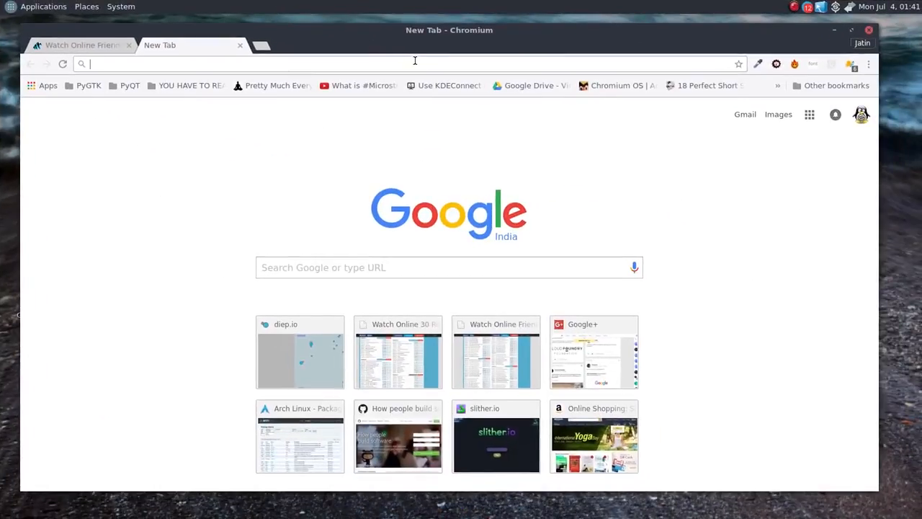
pyautogui.write('com')
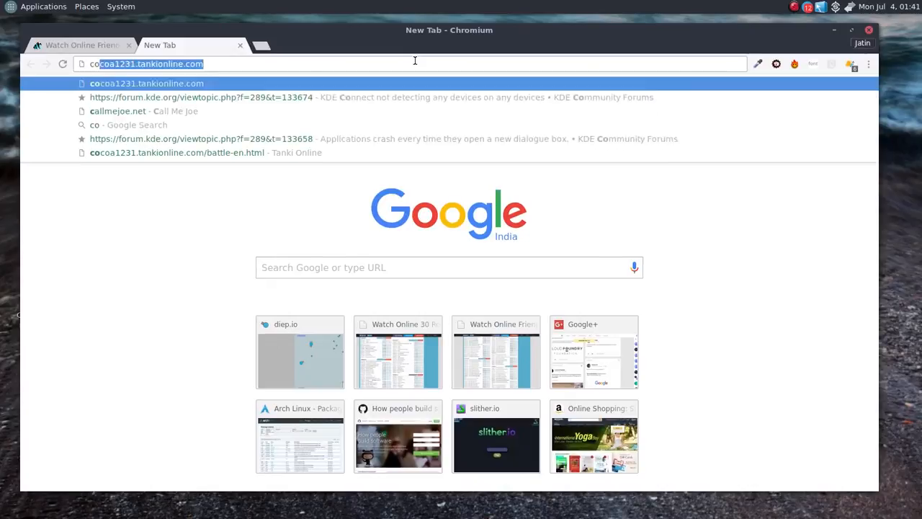
pyautogui.write('piz arch wiki')
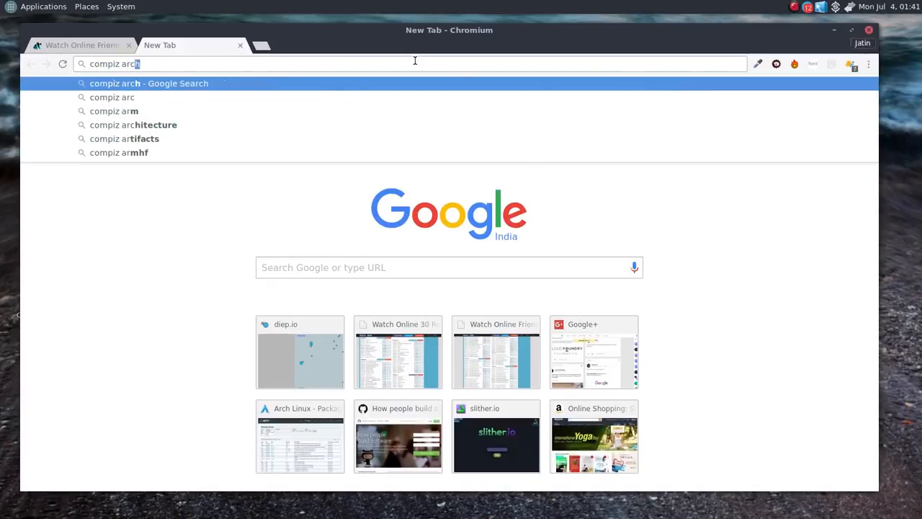
pyautogui.press('Return')
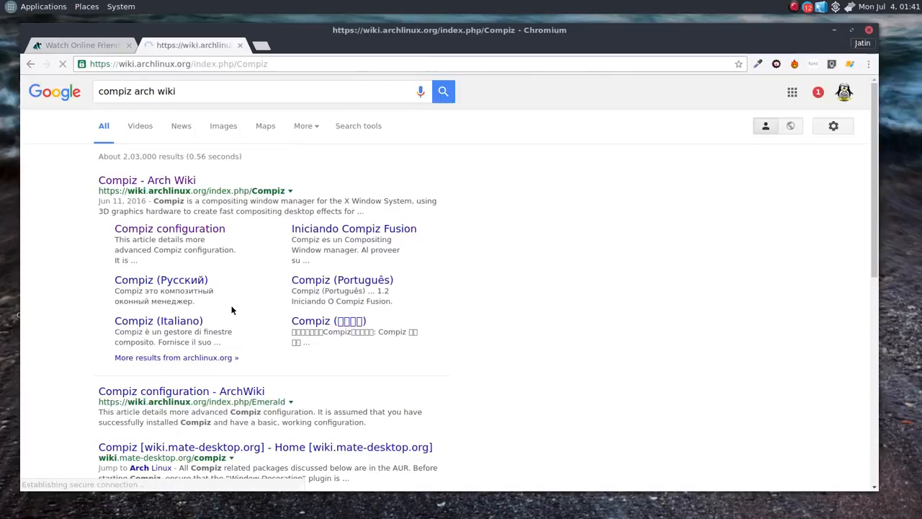
# - Examine the required and optional packages of the Compiz 0.9 series, highlighting Compiz and Fusion Icon
pyautogui.scroll(-10, 371, 312)
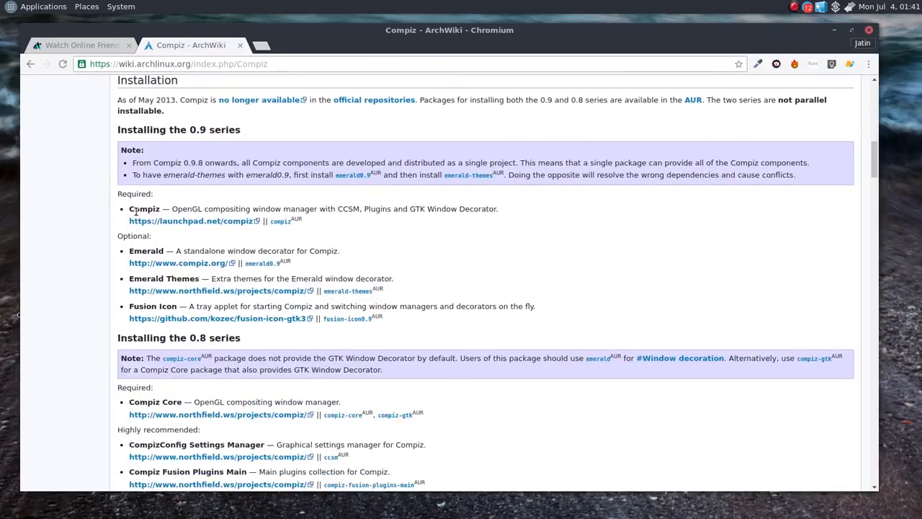
pyautogui.doubleClick(144, 209)
pyautogui.moveTo(130, 307); pyautogui.dragTo(170, 306)
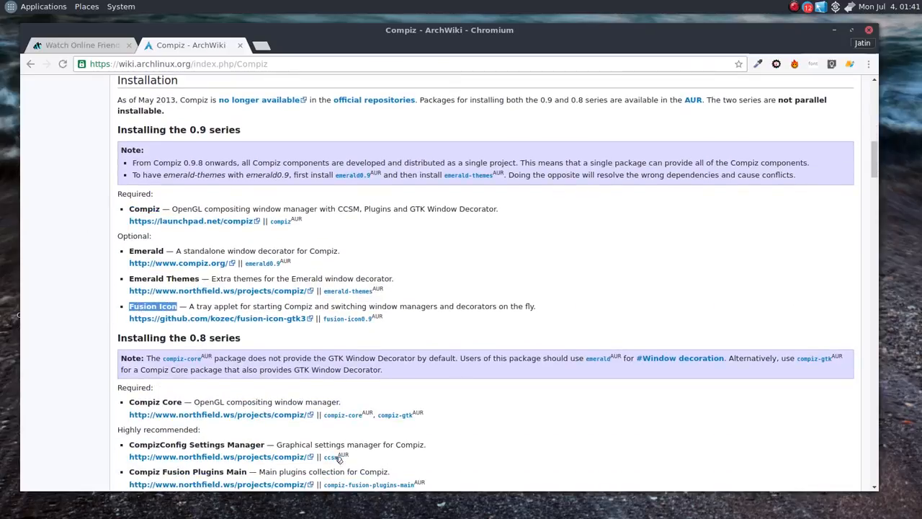
# - Switch to the terminal, list the command history and filter it with "history | grep gsettings"
pyautogui.moveTo(445, 513)
pyautogui.click(358, 494)
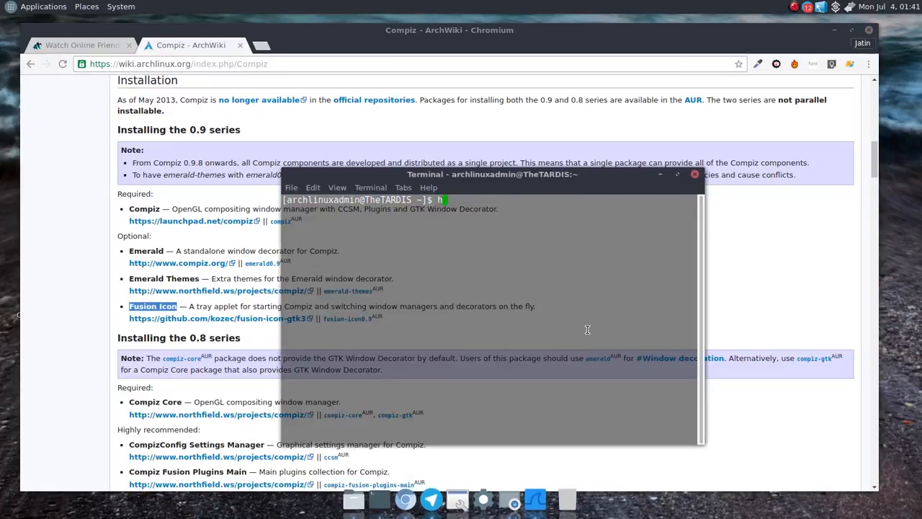
pyautogui.write('history')
pyautogui.press('Return')
pyautogui.press('Up')
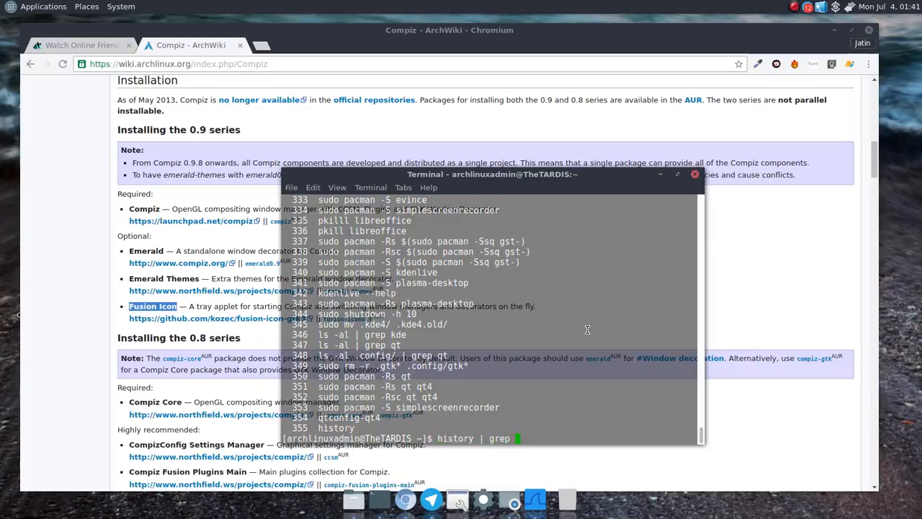
pyautogui.write('| grep gsettings')
pyautogui.press('Return')
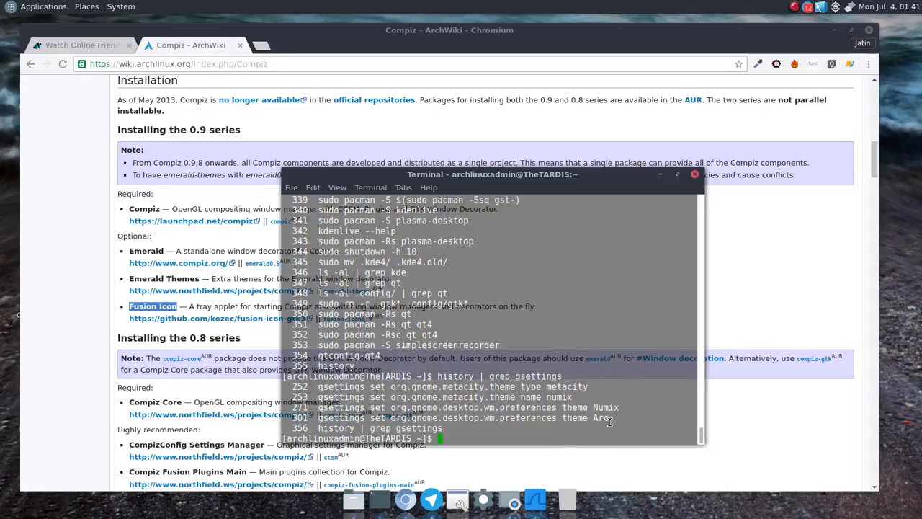
# - Copy the command "gsettings set org.gnome.desktop.wm.preferences theme Arc" from the filtered history
pyautogui.moveTo(610, 421); pyautogui.dragTo(321, 418)
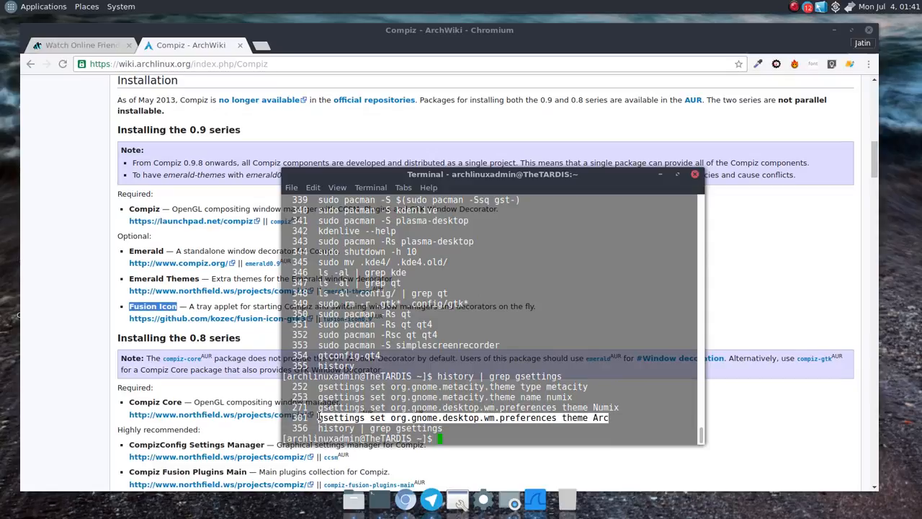
pyautogui.rightClick(320, 418)
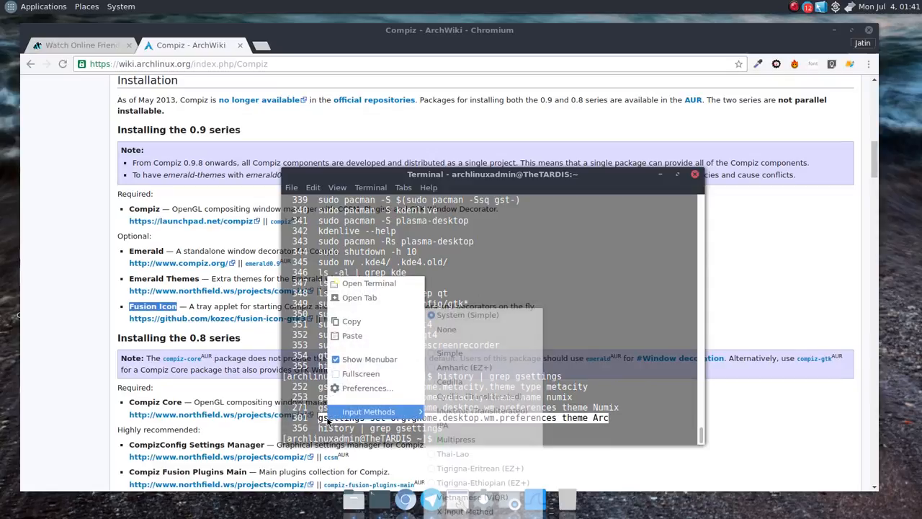
pyautogui.click(374, 324)
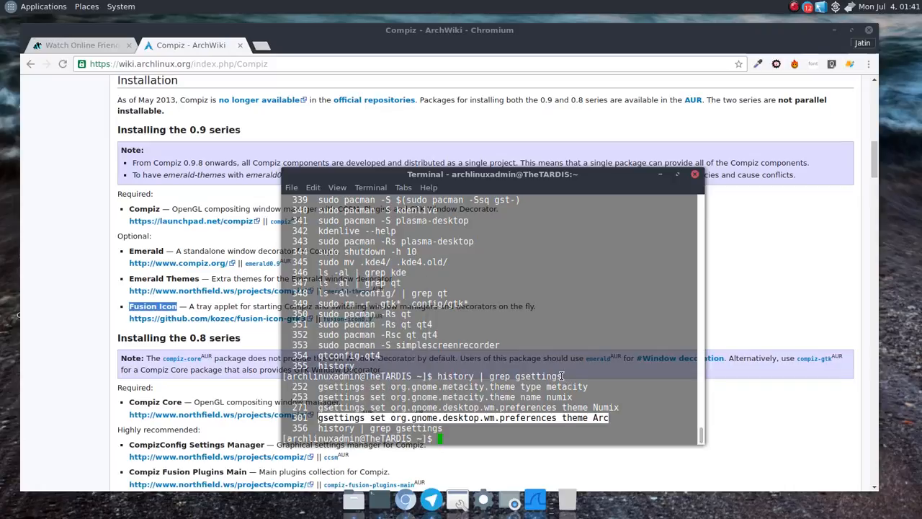
# - Copy the command "history | grep gsettings" from the terminal prompt line
pyautogui.moveTo(563, 375); pyautogui.dragTo(437, 374)
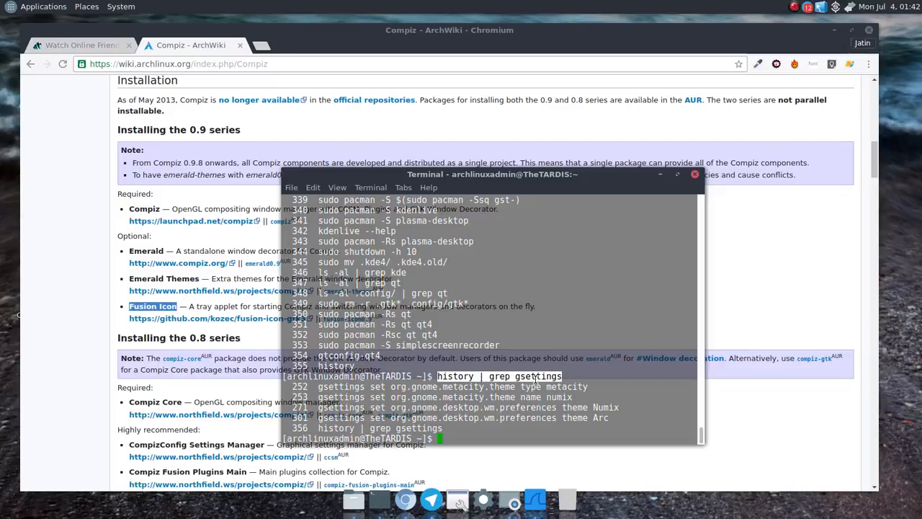
pyautogui.rightClick(513, 376)
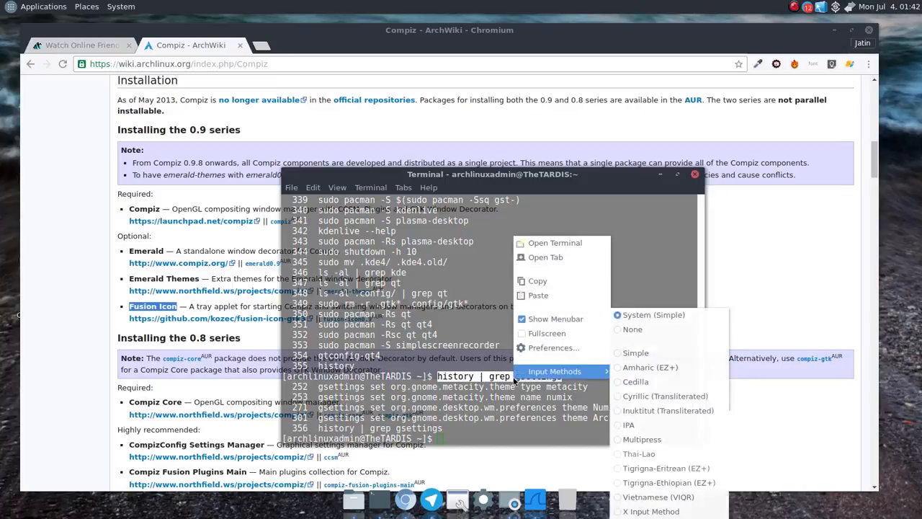
pyautogui.click(549, 282)
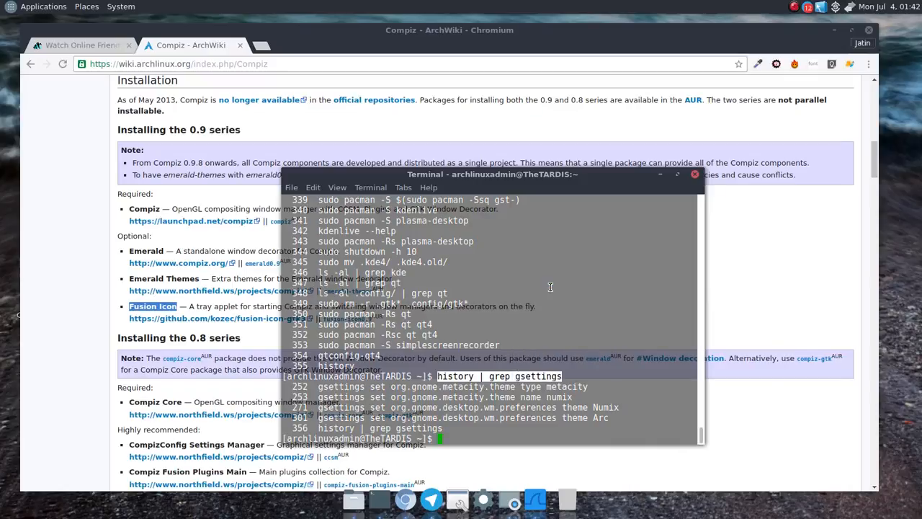
# - Copy the gsettings command that sets the window manager preferences theme to Arc from the history output
pyautogui.click(558, 410)
pyautogui.moveTo(601, 421); pyautogui.dragTo(317, 417)
pyautogui.rightClick(346, 425)
pyautogui.press('Escape')
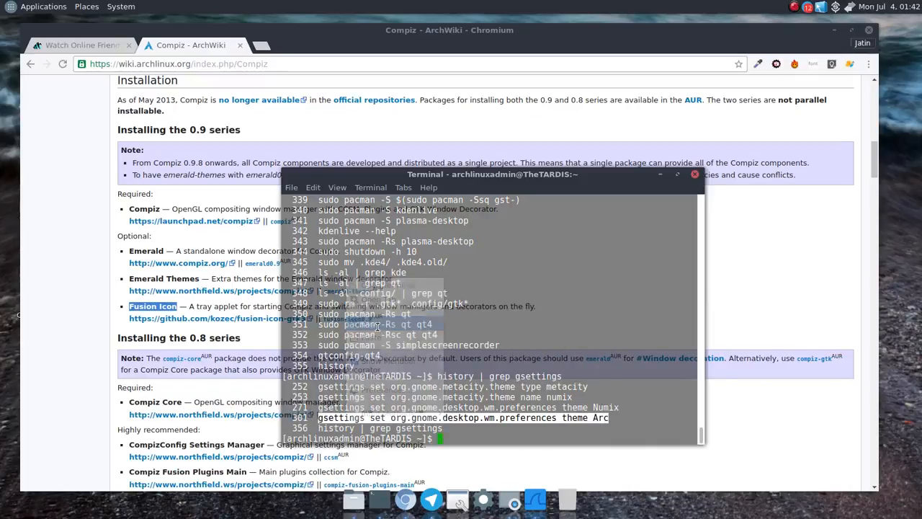
pyautogui.hotkey('ctrl', 'space')
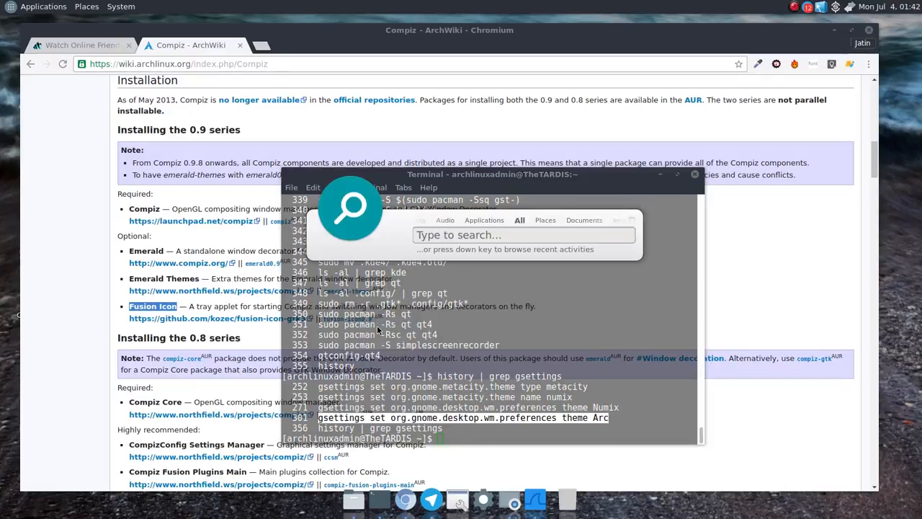
pyautogui.write('mousepad')
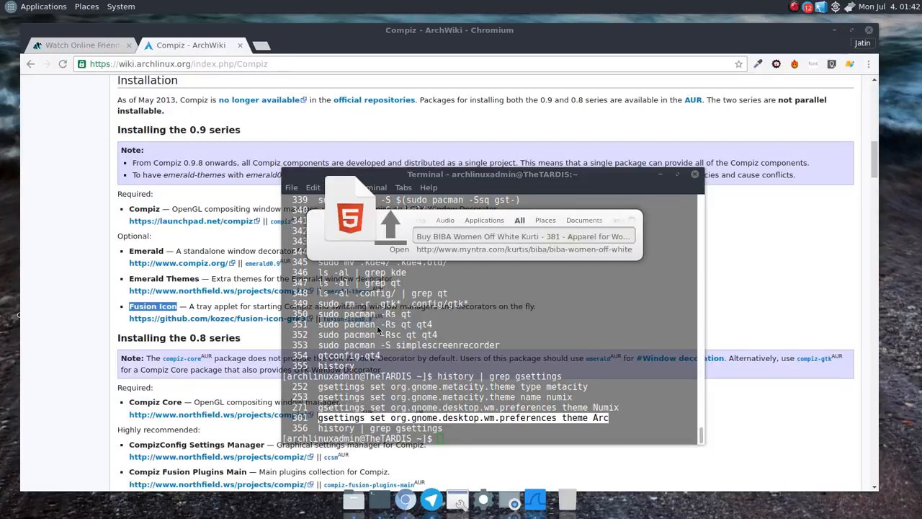
pyautogui.press('BackSpace')
pyautogui.press('BackSpace')
pyautogui.press('BackSpace')
pyautogui.press('BackSpace')
pyautogui.press('BackSpace')
pyautogui.press('BackSpace')
pyautogui.press('BackSpace')
pyautogui.press('BackSpace')
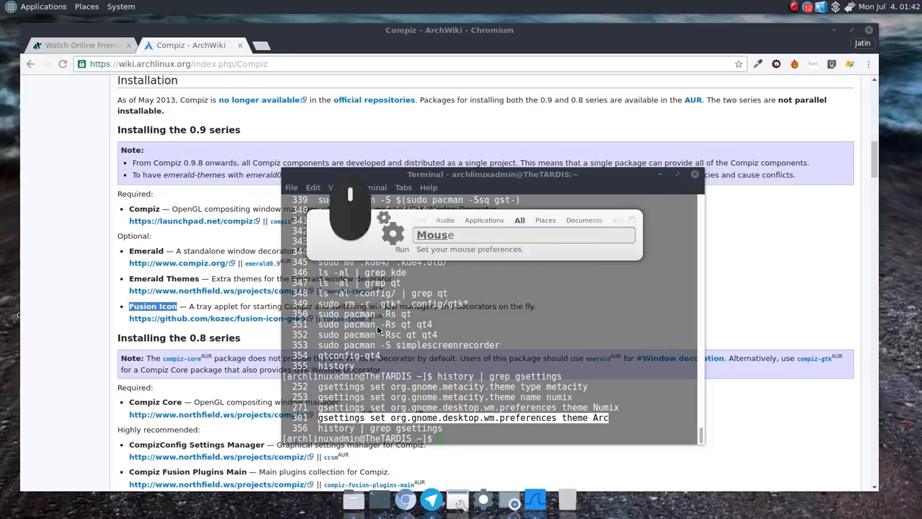
pyautogui.write('knowledge ...')
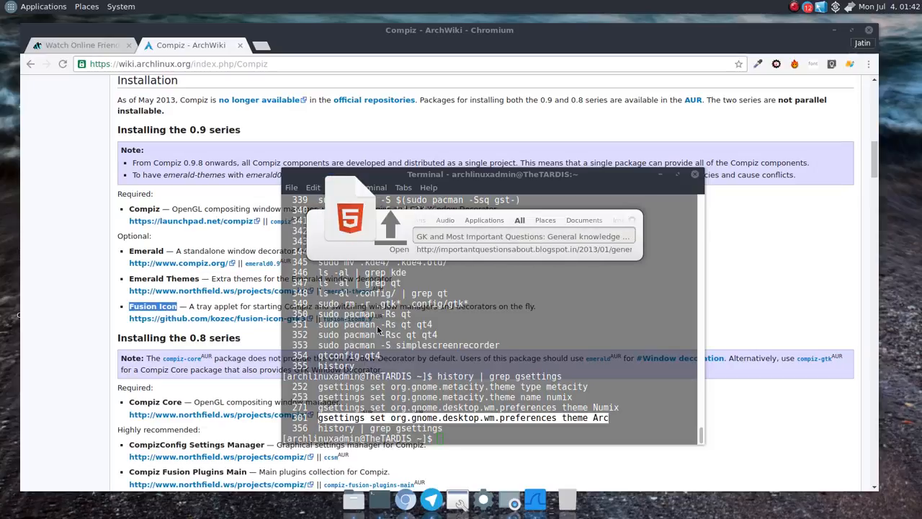
pyautogui.press('Escape')
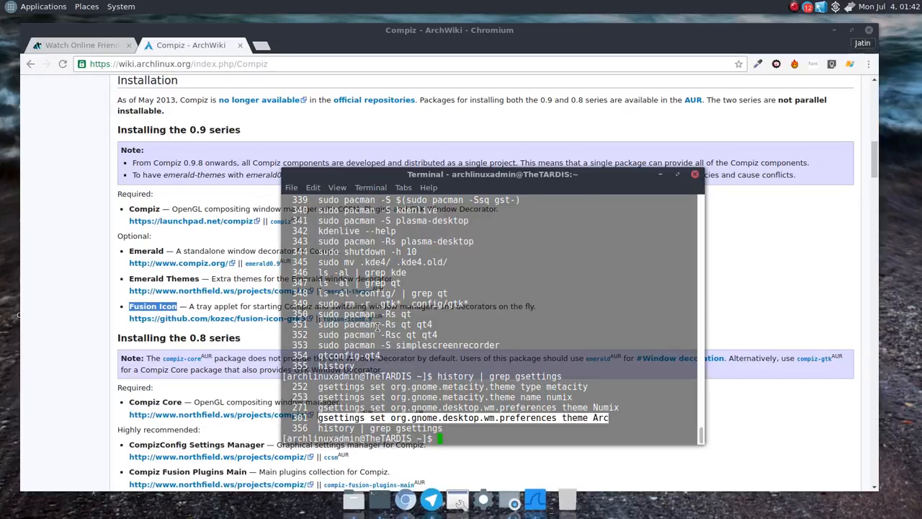
# - Open a file named "something" in nano, paste the copied gsettings command into it, save it and exit
pyautogui.write('nano something')
pyautogui.press('Return')
pyautogui.hotkey('ctrl', 'shift', 'v')
pyautogui.hotkey('ctrl', 'x')
pyautogui.press('y')
pyautogui.press('Return')
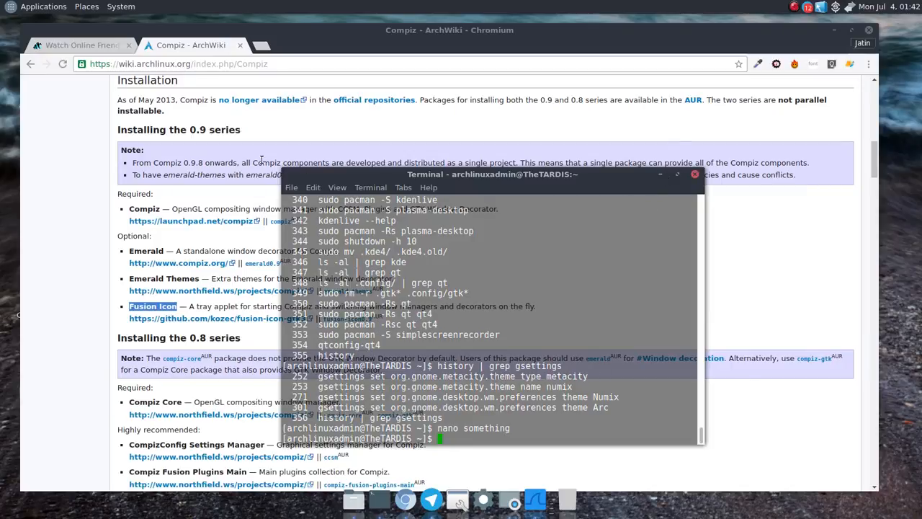
# - Return to the Compiz wiki page in Chromium and review the Installation section for the 0.9 series
pyautogui.click(40, 327)
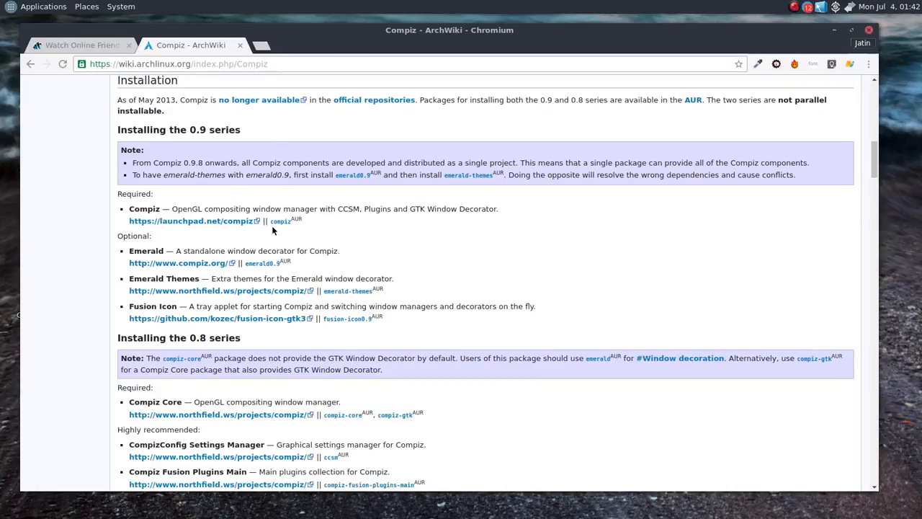
pyautogui.scroll(3, 481, 350)
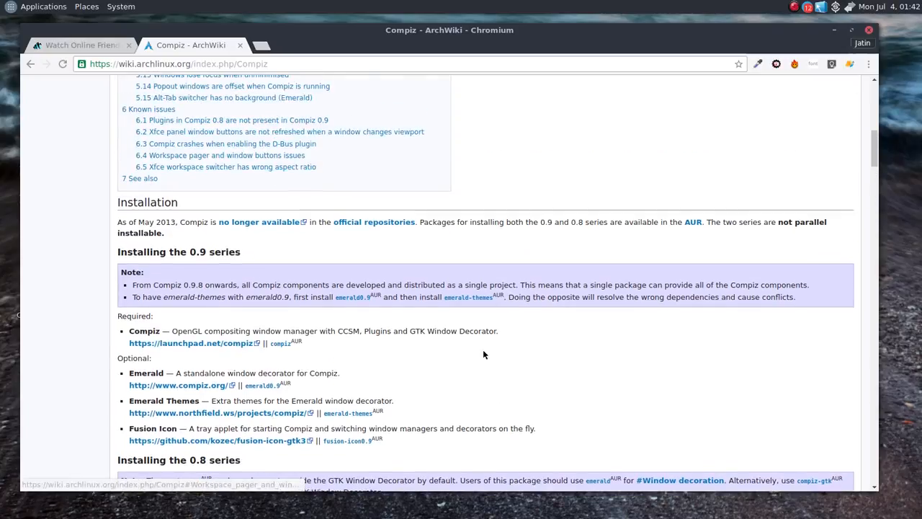
pyautogui.scroll(-4, 481, 350)
pyautogui.scroll(1, 481, 355)
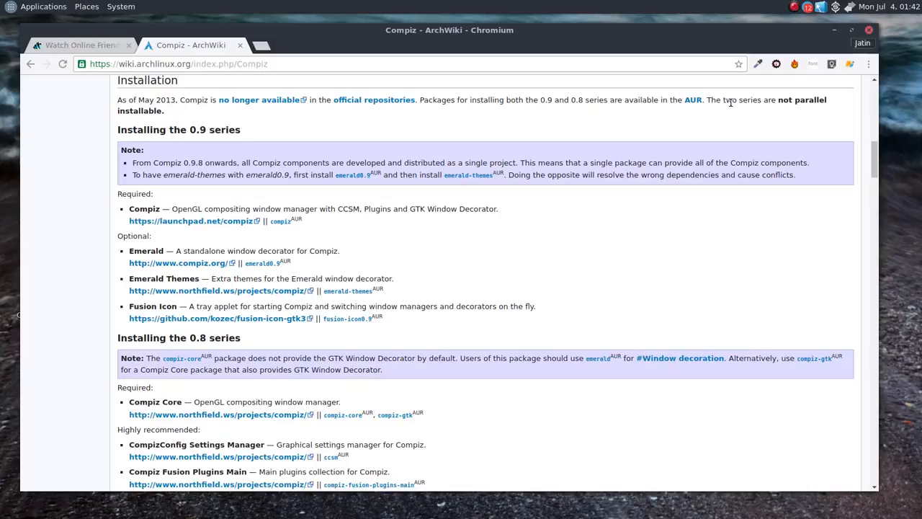
# - Minimize the Chromium window to uncover the desktop
pyautogui.click(836, 32)
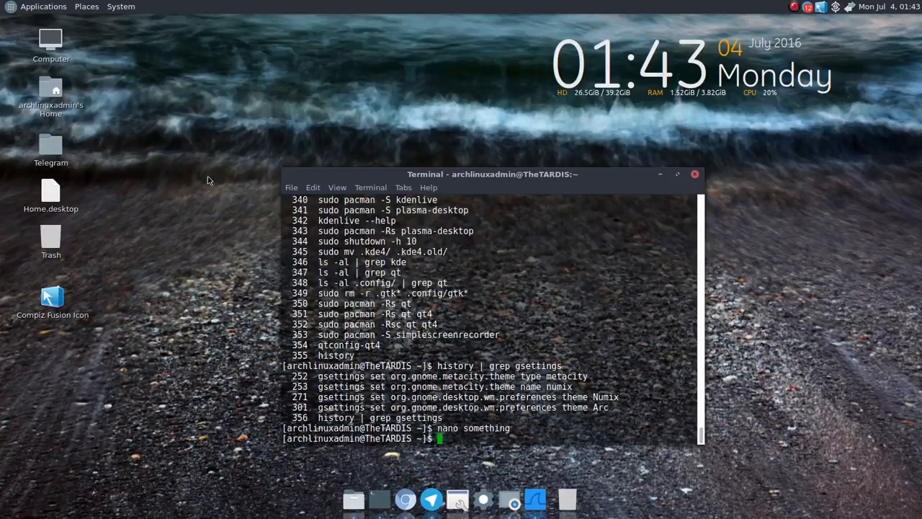
pyautogui.rightClick(153, 318)
pyautogui.click(154, 319)
pyautogui.rightClick(155, 321)
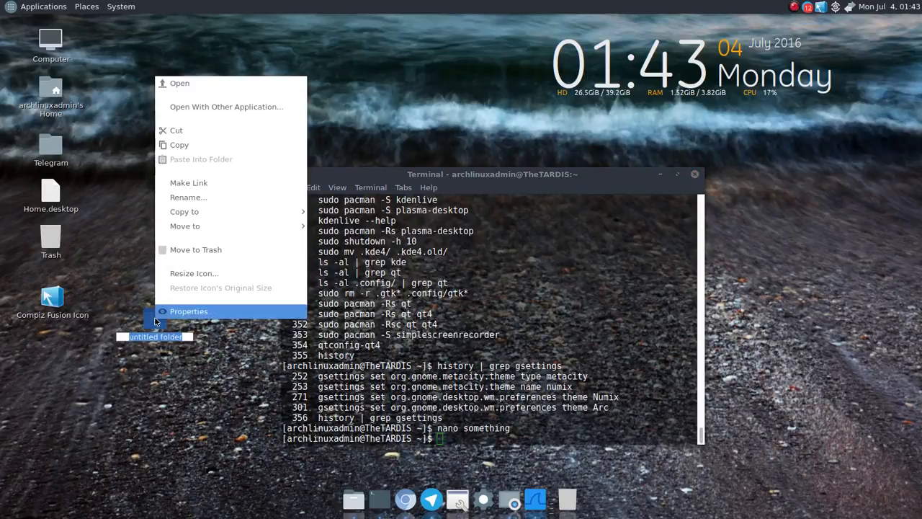
pyautogui.click(121, 395)
pyautogui.click(163, 394)
pyautogui.moveTo(172, 401); pyautogui.dragTo(129, 286)
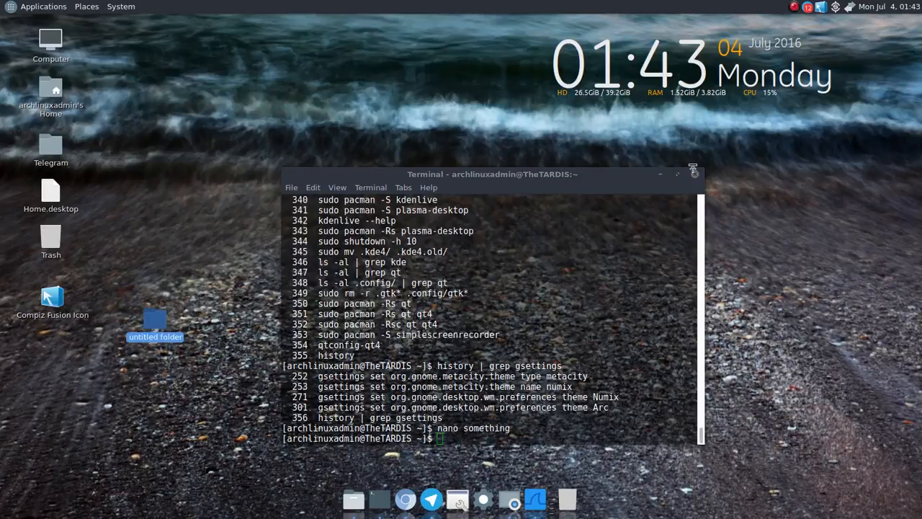
pyautogui.hotkey('shift', 'Delete')
pyautogui.click(607, 291)
pyautogui.click(608, 231)
# - Open the desktop background settings and arrange the Appearance Preferences and terminal windows side by side
pyautogui.rightClick(103, 257)
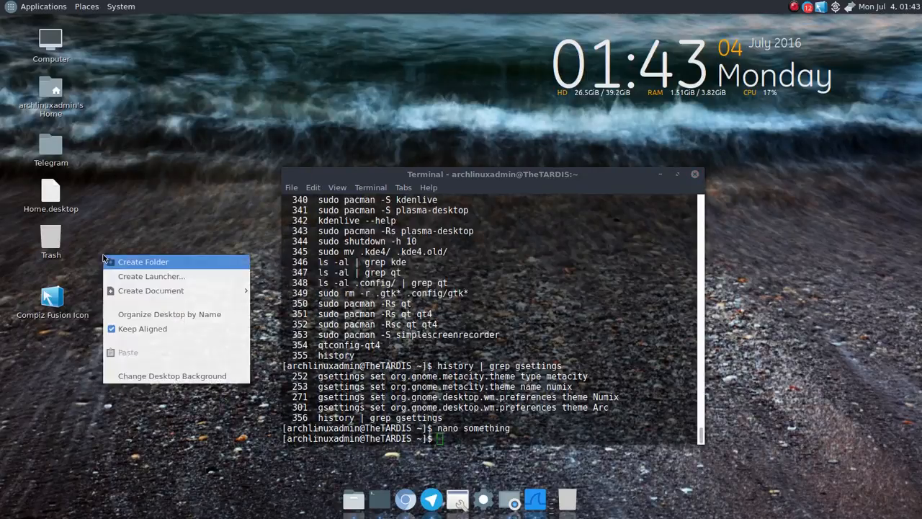
pyautogui.click(158, 385)
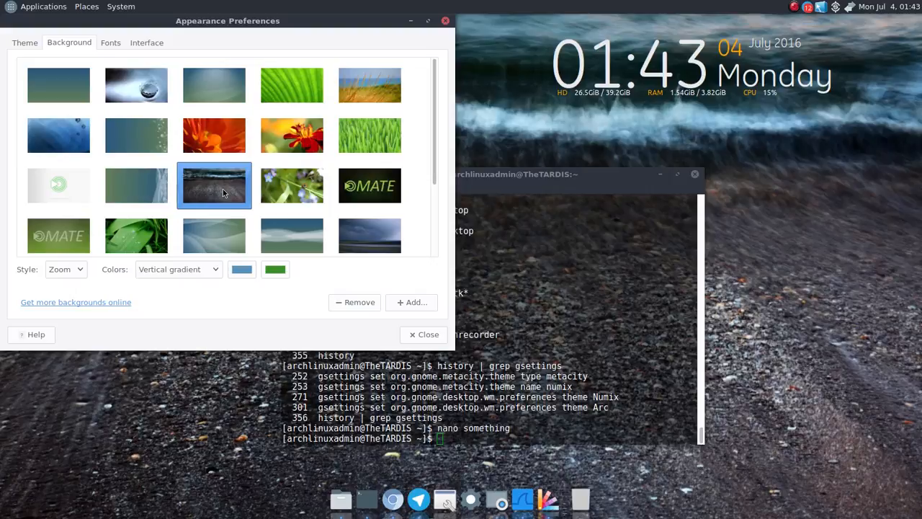
pyautogui.moveTo(222, 191)
pyautogui.moveTo(541, 177); pyautogui.dragTo(725, 187)
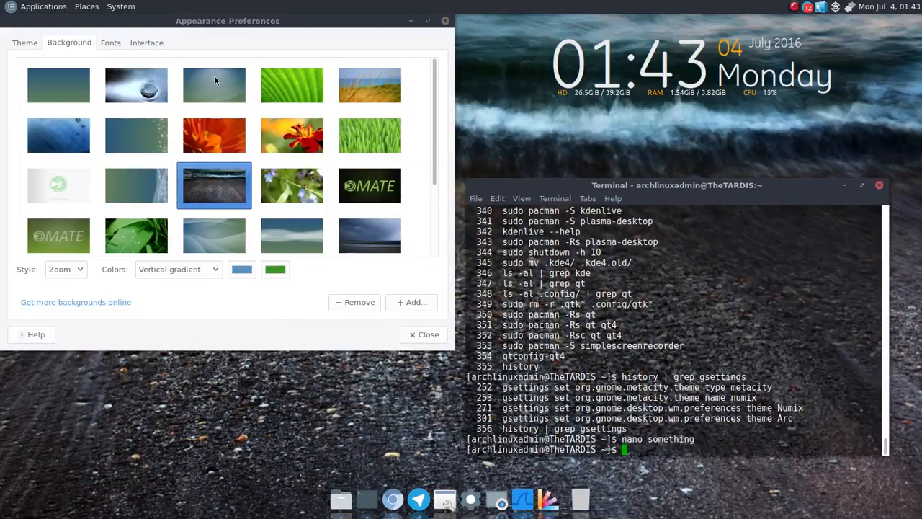
pyautogui.moveTo(258, 21); pyautogui.dragTo(275, 78)
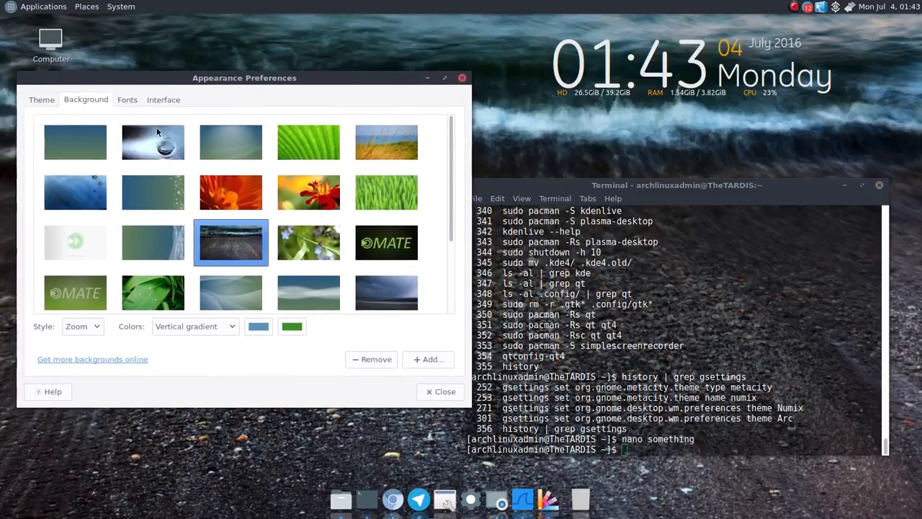
# - Examine the font settings and the font rendering details, closing the details dialog when done
pyautogui.click(125, 99)
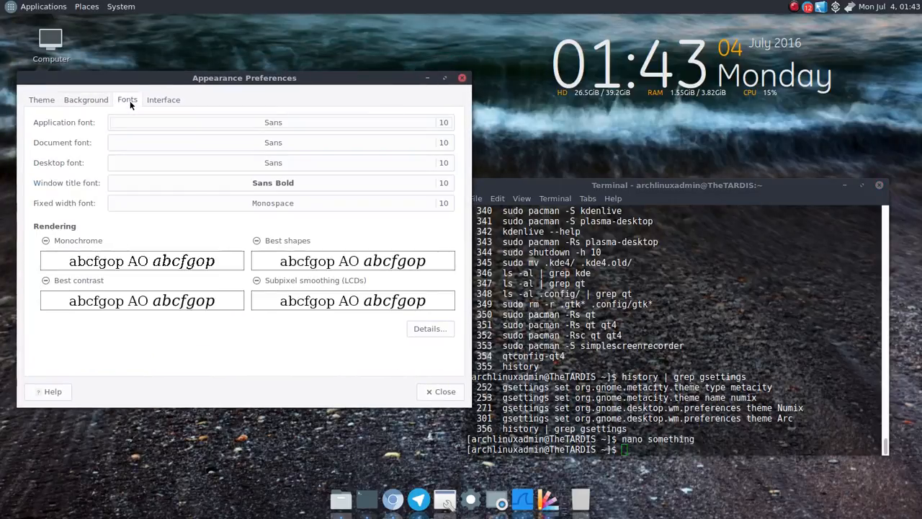
pyautogui.click(442, 331)
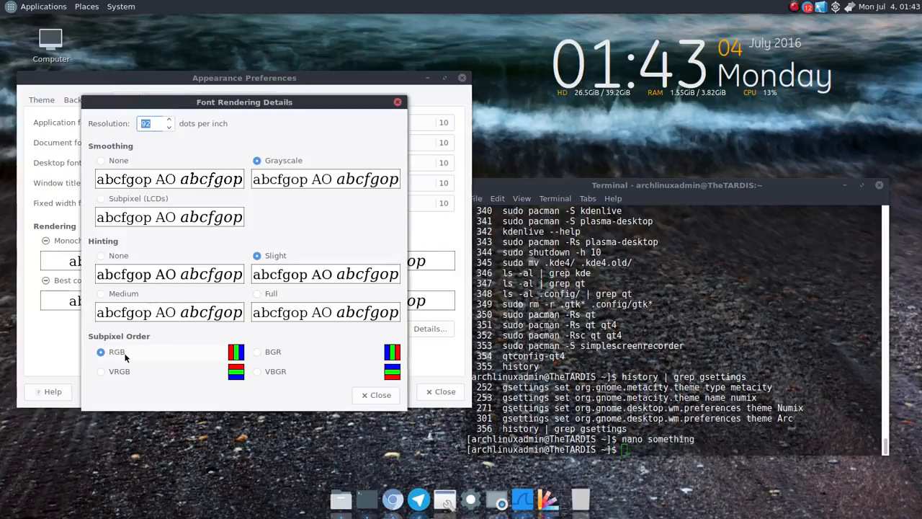
pyautogui.click(377, 395)
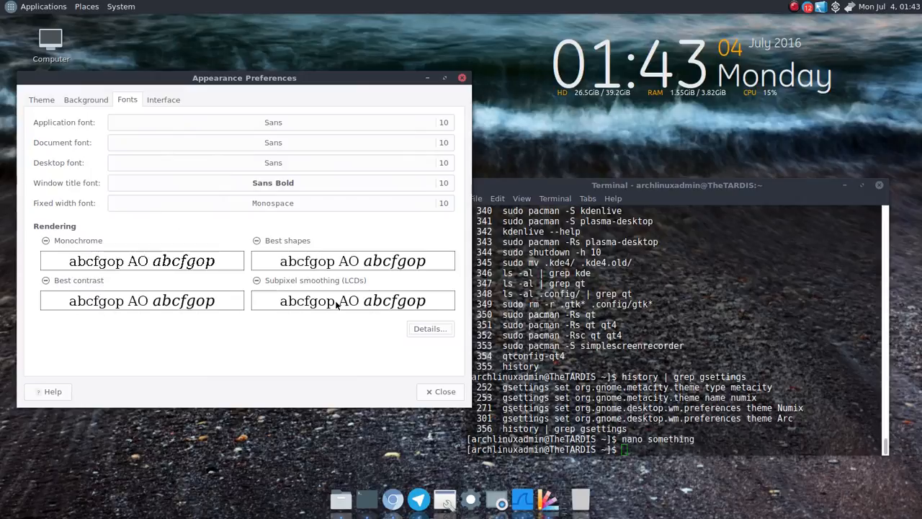
# - Examine the interface options and the available themes in Appearance Preferences
pyautogui.click(170, 103)
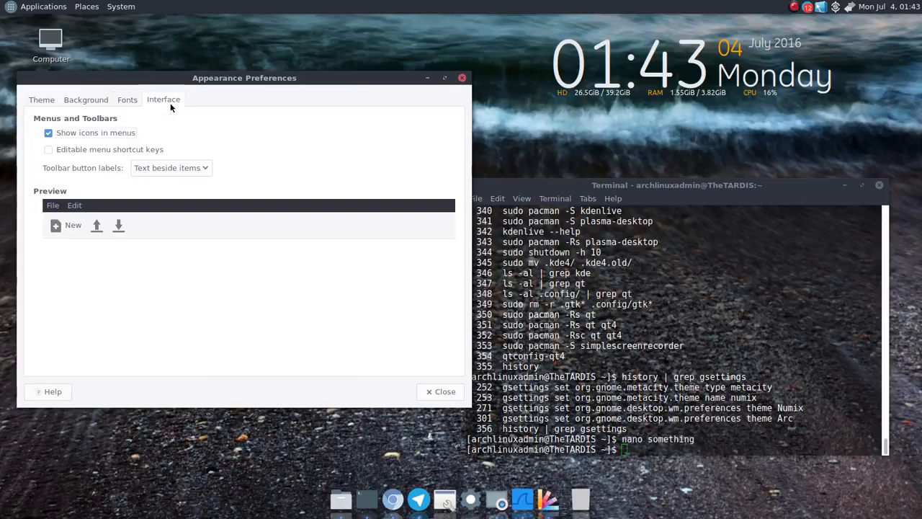
pyautogui.click(41, 103)
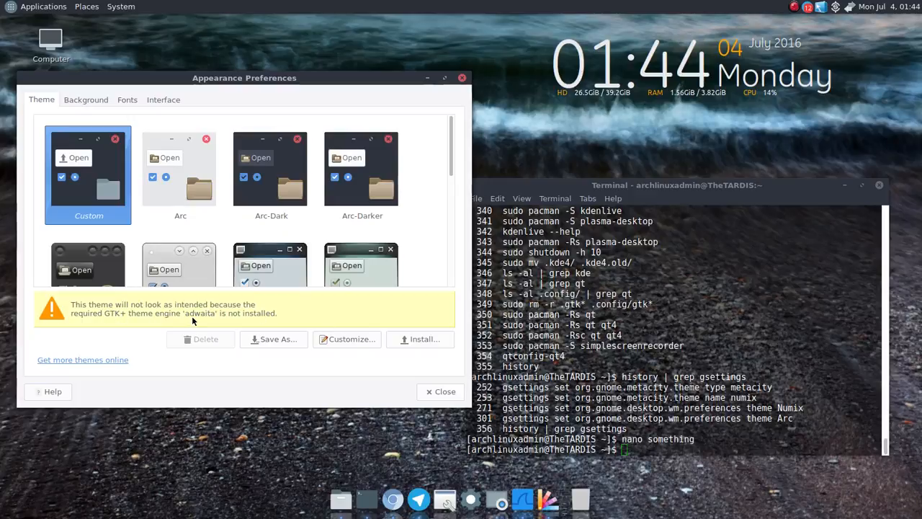
pyautogui.hotkey('alt', 'Tab')
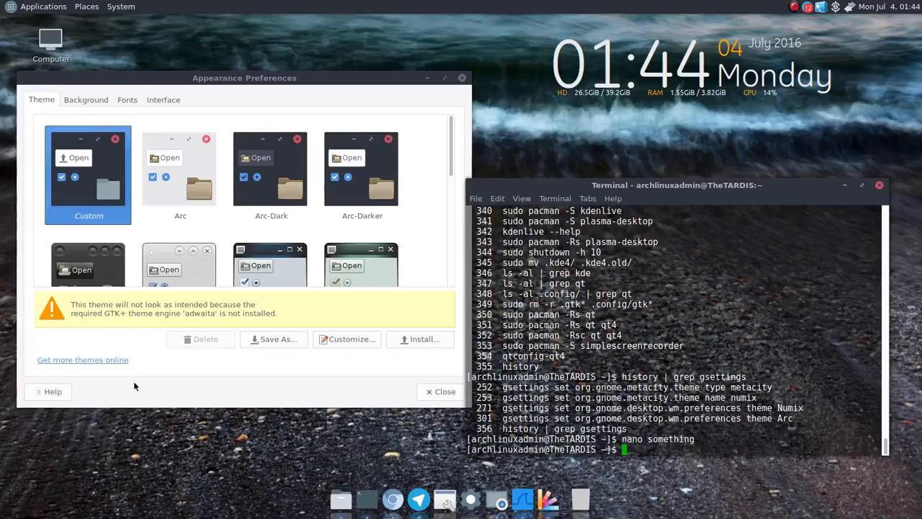
pyautogui.hotkey('alt', 'Tab')
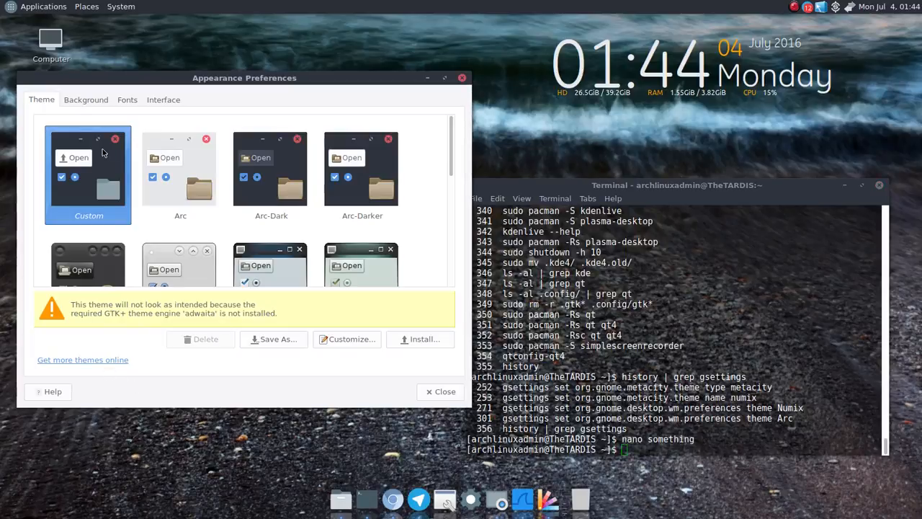
# - Apply the Arc-Darker theme with the Paper icon set and close Appearance Preferences
pyautogui.click(346, 186)
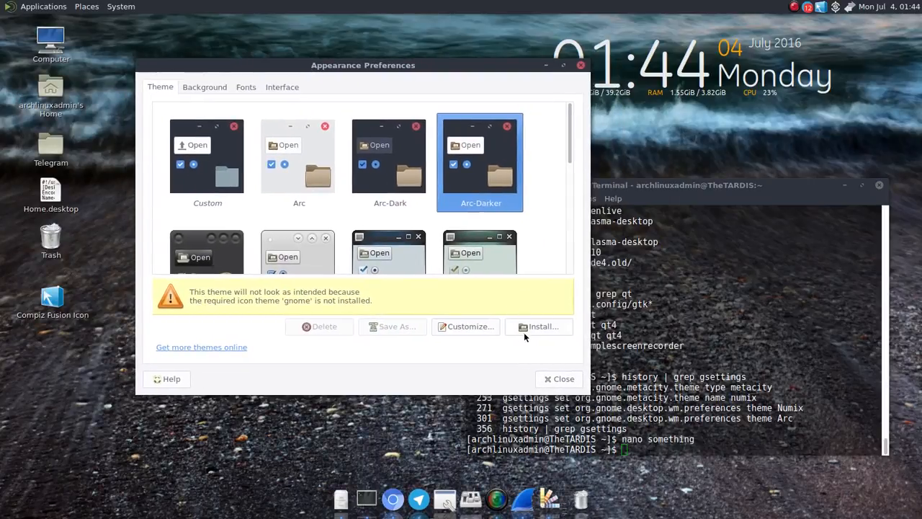
pyautogui.click(471, 328)
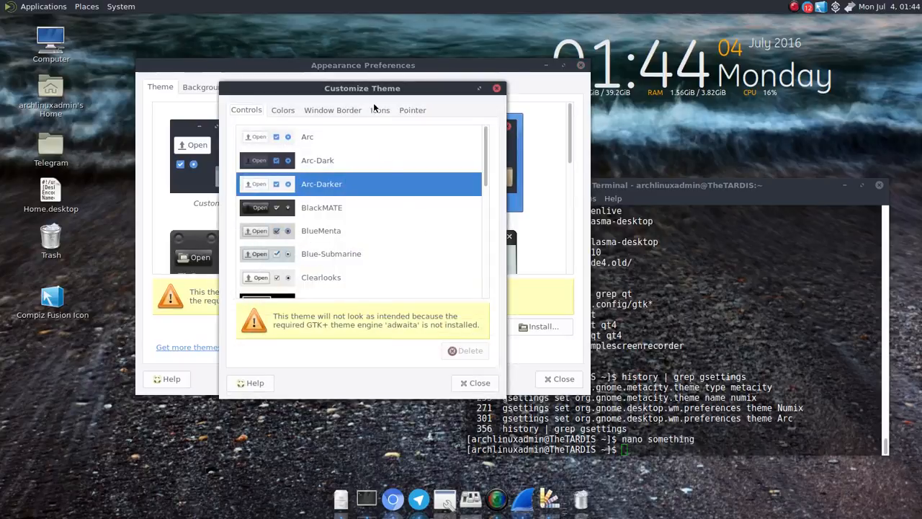
pyautogui.click(374, 108)
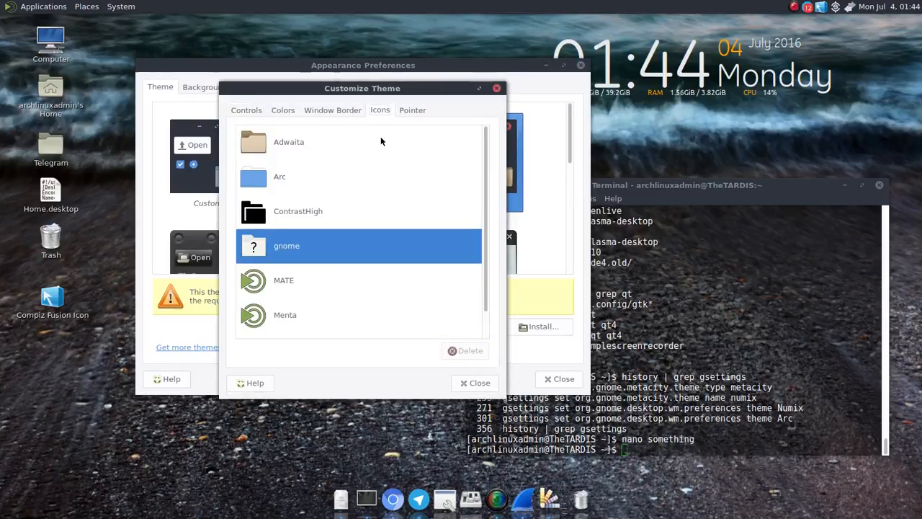
pyautogui.scroll(-1, 358, 231)
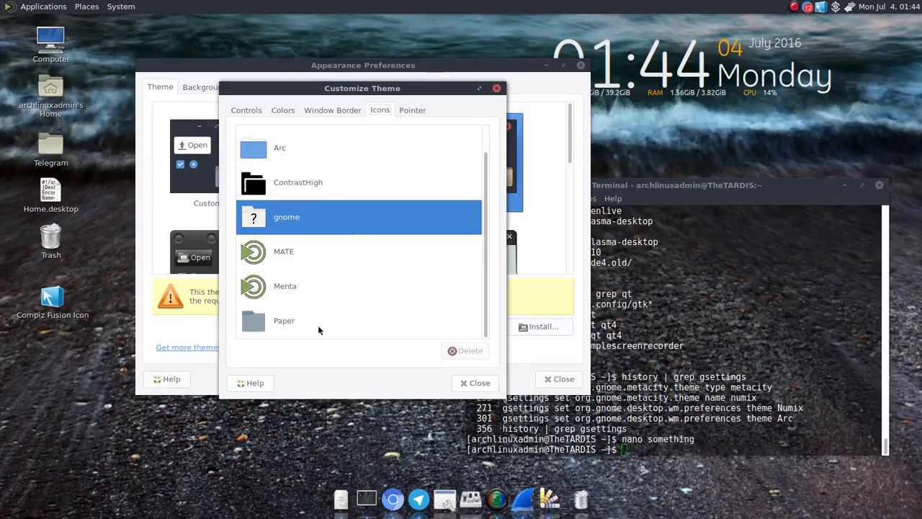
pyautogui.click(474, 383)
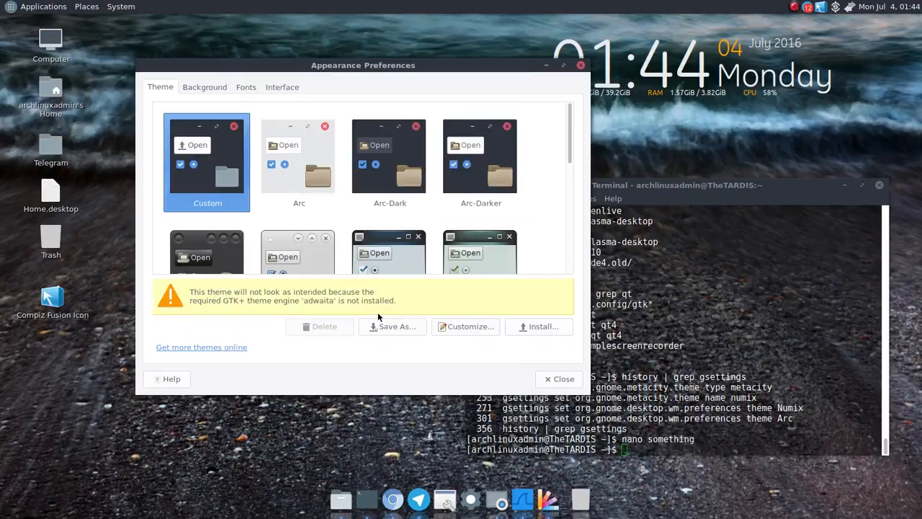
pyautogui.click(581, 65)
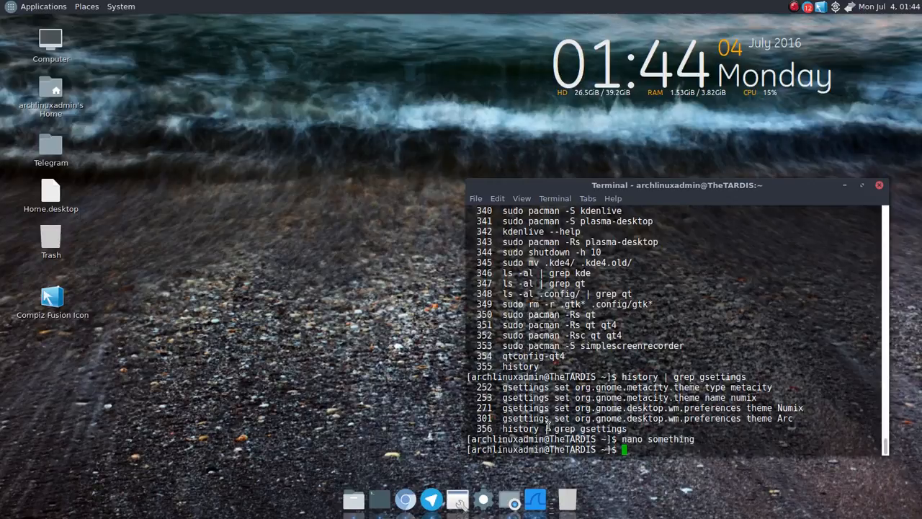
# - Search Google for "remove docky icon" in a new Chromium tab and highlight the path apps/docky-2/docky/items/DockyItem in the instructions
pyautogui.click(410, 497)
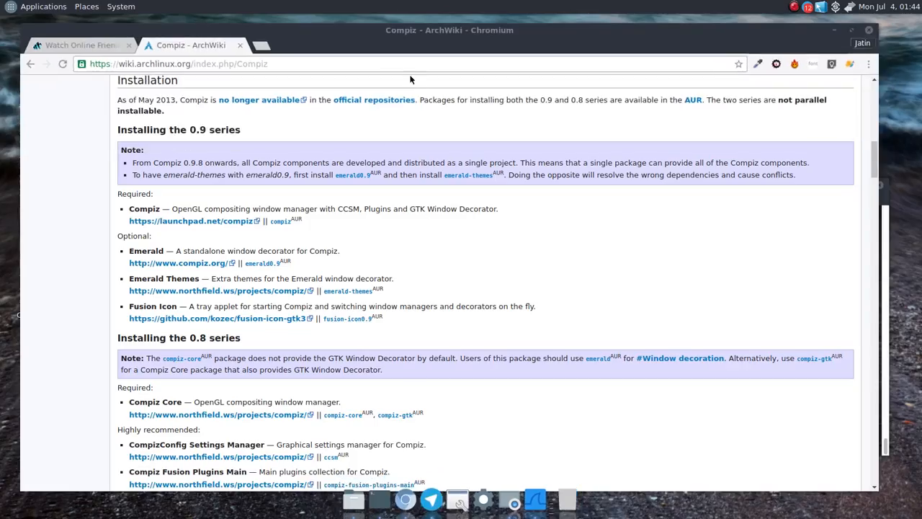
pyautogui.click(268, 43)
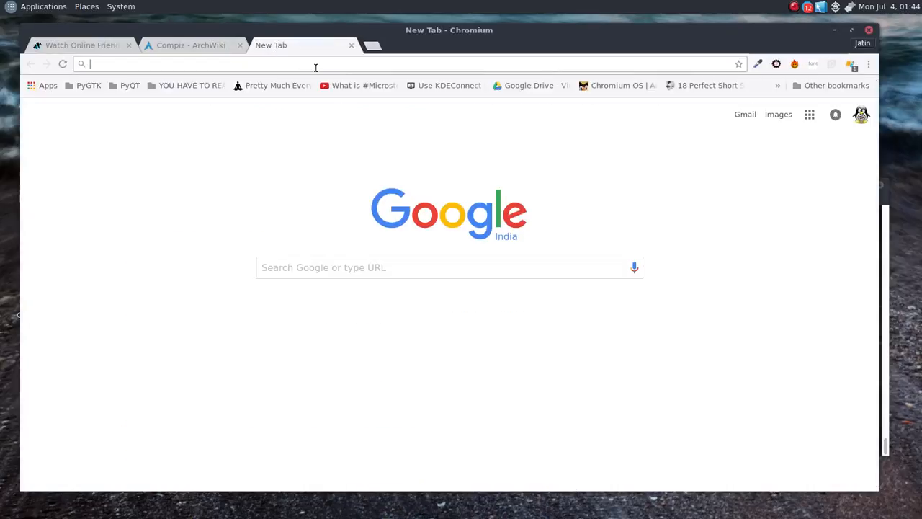
pyautogui.write('r')
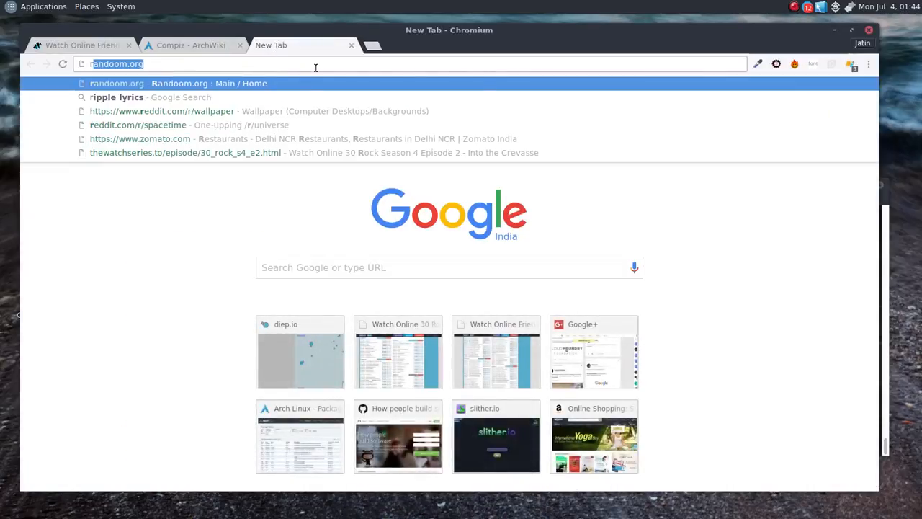
pyautogui.write('emove d')
pyautogui.press('Return')
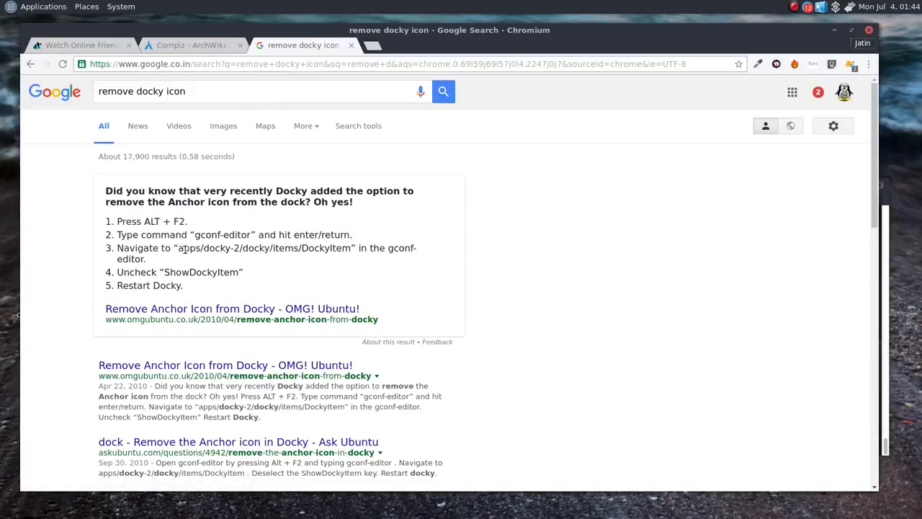
pyautogui.moveTo(178, 247); pyautogui.dragTo(351, 249)
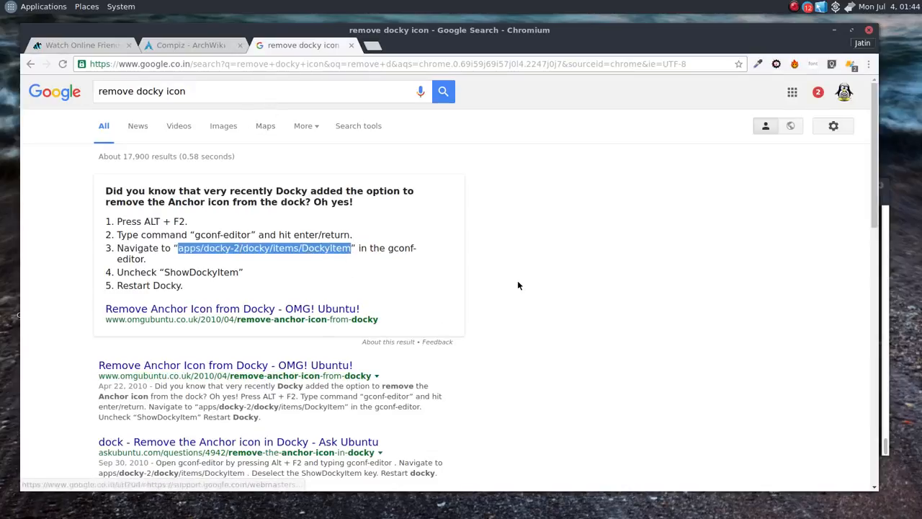
# - Launch the Configuration Editor by searching for "config" and place its window beside the instructions
pyautogui.hotkey('ctrl', 'space')
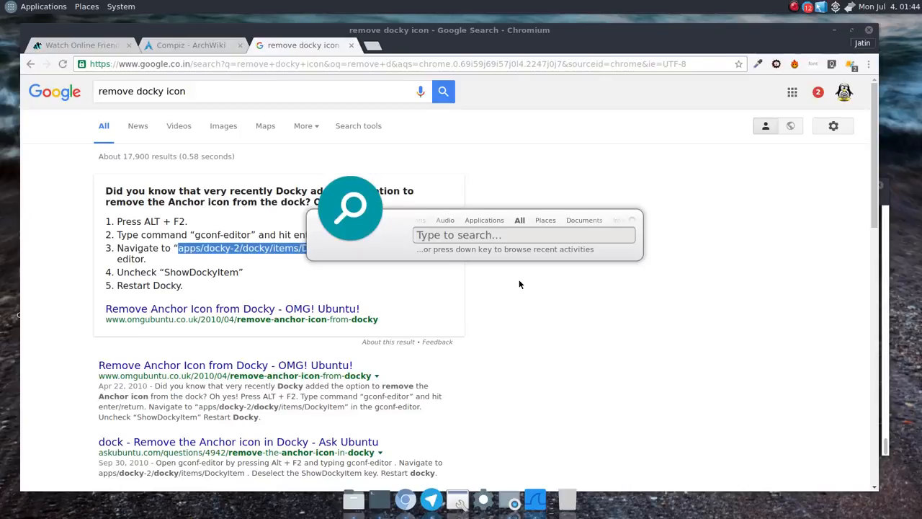
pyautogui.write('config')
pyautogui.press('Return')
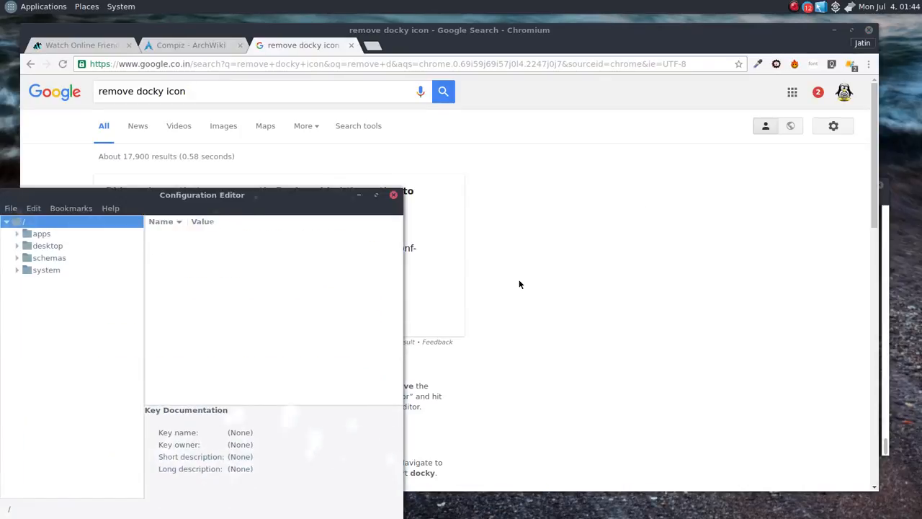
pyautogui.moveTo(209, 204); pyautogui.dragTo(667, 84)
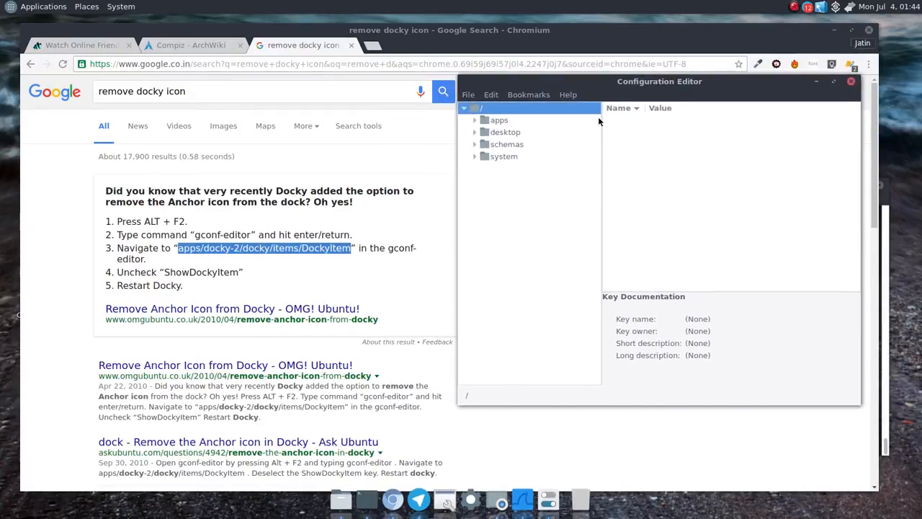
# - Inspect the ShowDockyItem key under /apps/docky-2/Docky/Items/DockyItem and close the Configuration Editor
pyautogui.doubleClick(499, 121)
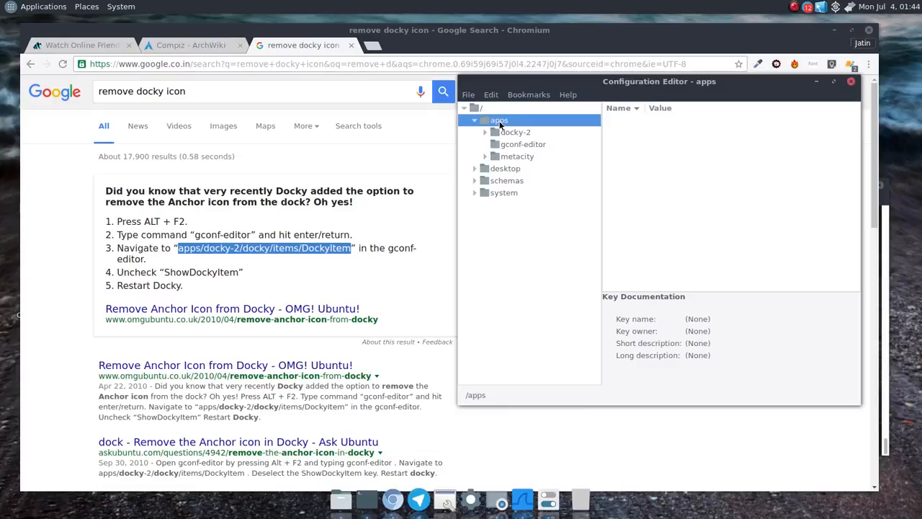
pyautogui.doubleClick(518, 132)
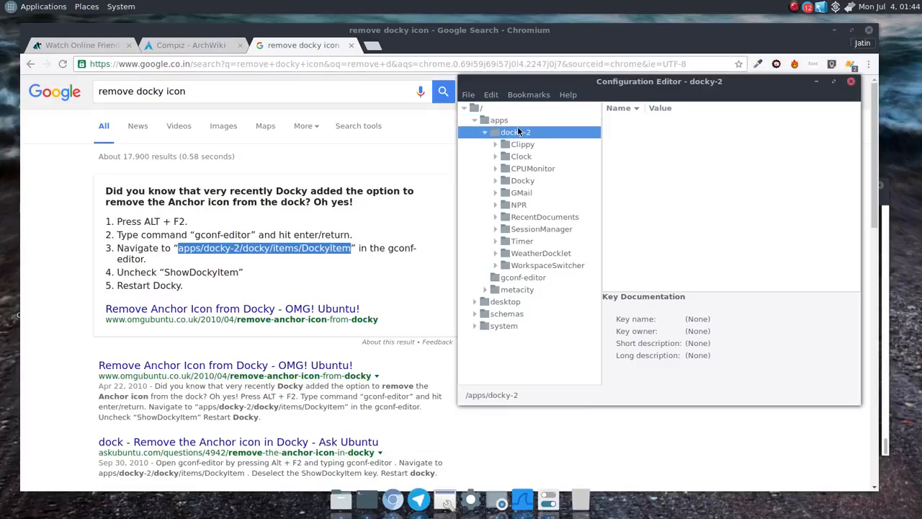
pyautogui.doubleClick(534, 181)
pyautogui.doubleClick(544, 216)
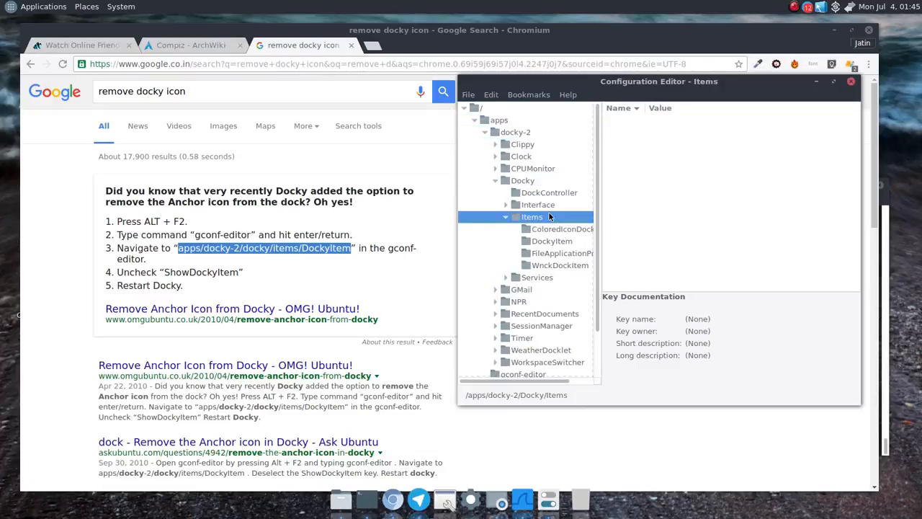
pyautogui.click(552, 242)
pyautogui.click(677, 157)
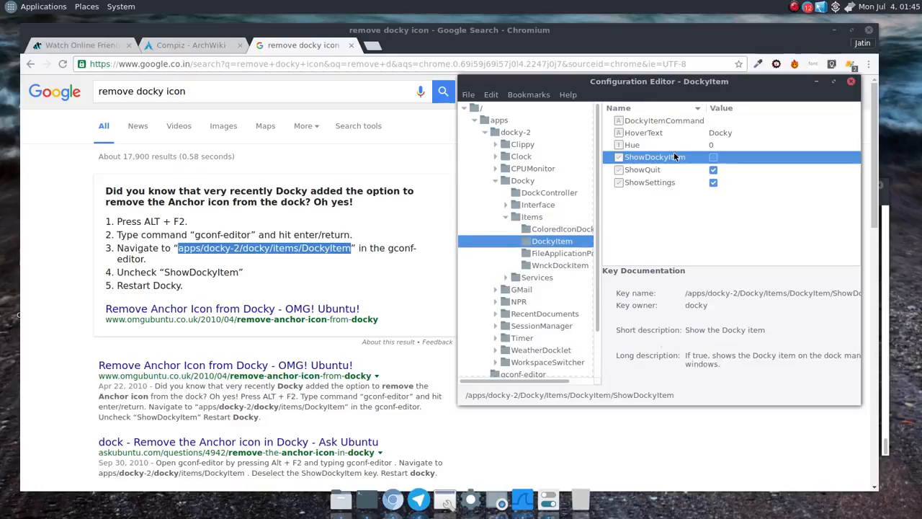
pyautogui.click(851, 81)
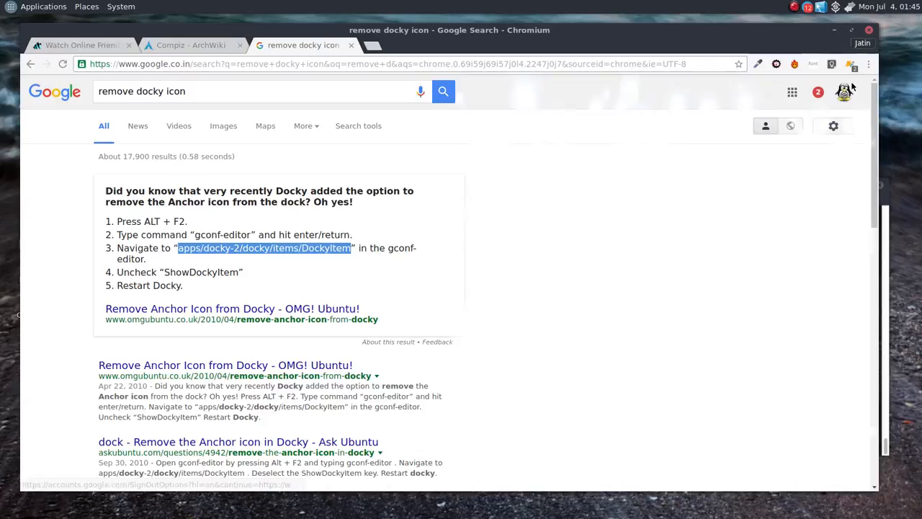
# - Minimize Chromium and open the CompizConfig Settings Manager
pyautogui.click(833, 30)
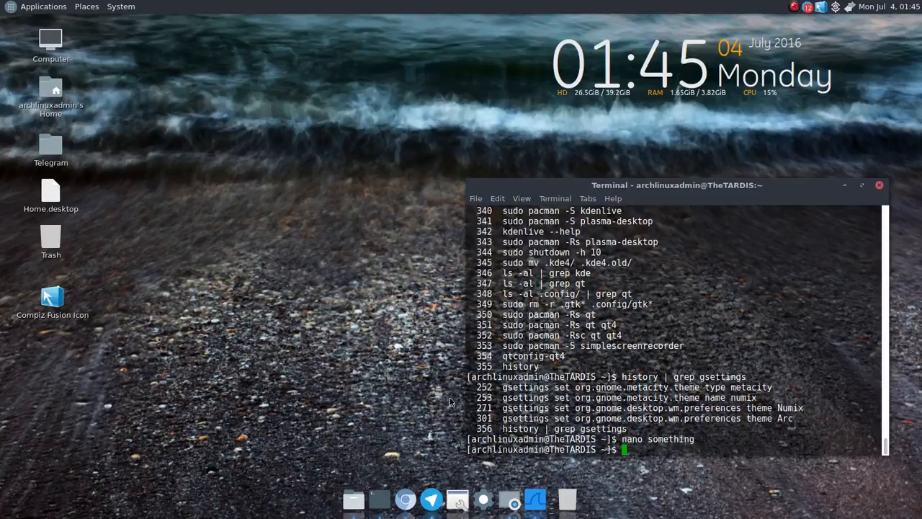
pyautogui.click(452, 491)
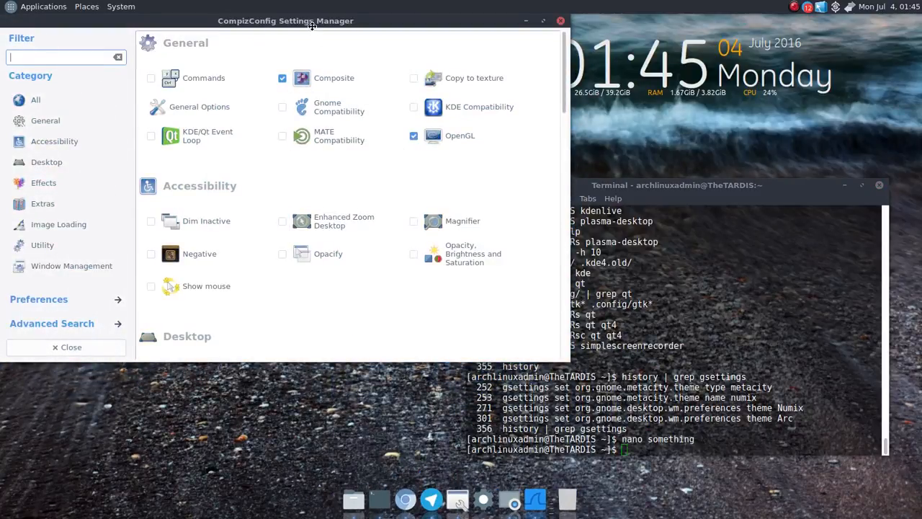
# - Reposition the CompizConfig Settings Manager window and review which Desktop and Effects plugins are enabled
pyautogui.moveTo(312, 22); pyautogui.dragTo(341, 80)
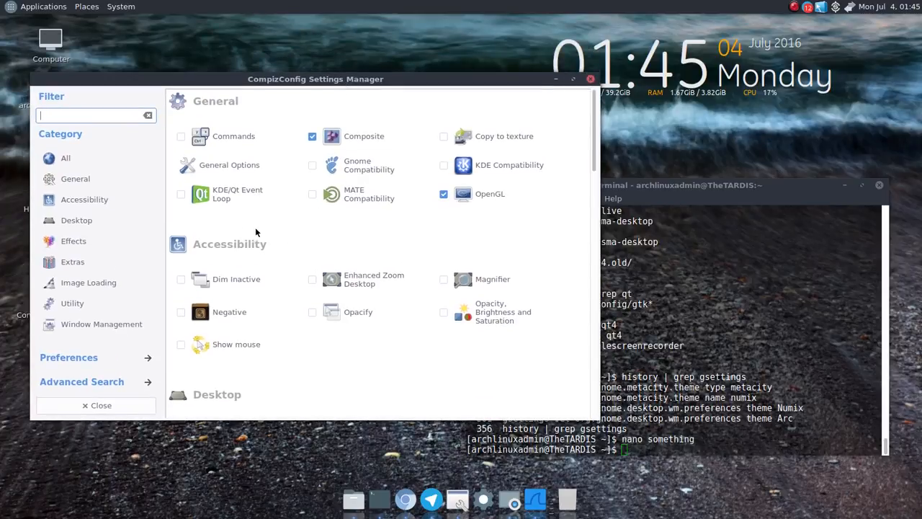
pyautogui.scroll(-1, 221, 236)
pyautogui.scroll(-4, 221, 237)
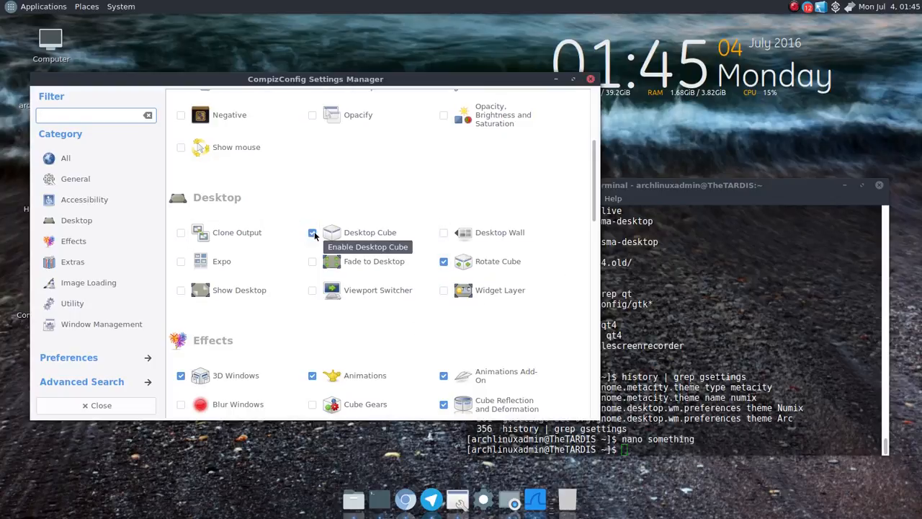
pyautogui.scroll(-4, 314, 234)
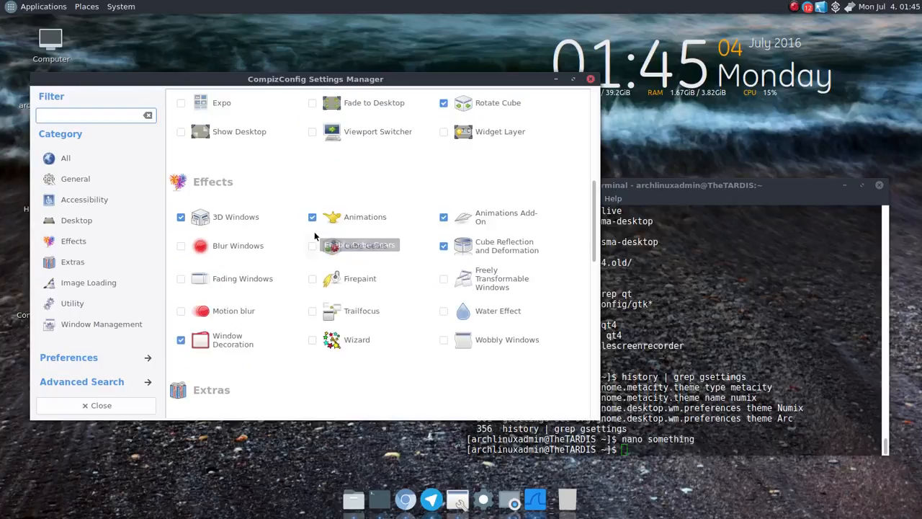
pyautogui.click(180, 217)
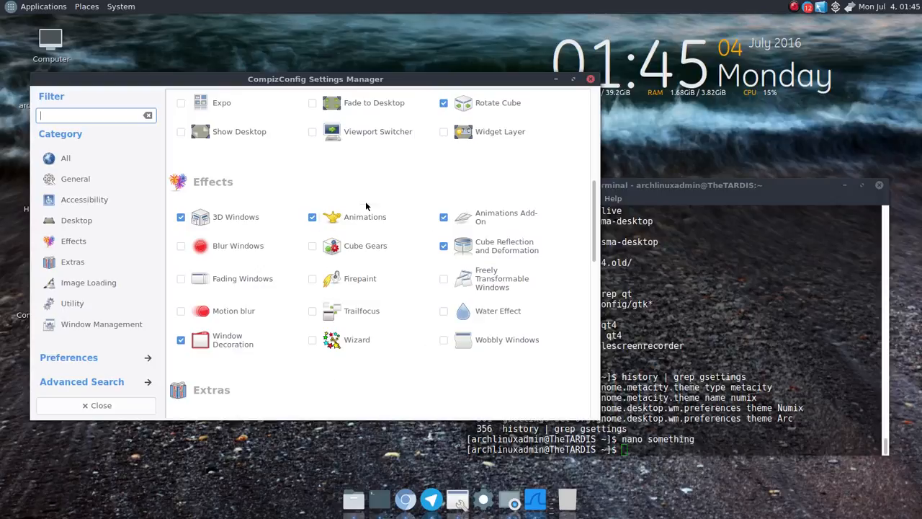
# - Open the Animations plugin and examine the effects assigned for opening and closing windows
pyautogui.click(380, 213)
pyautogui.click(190, 144)
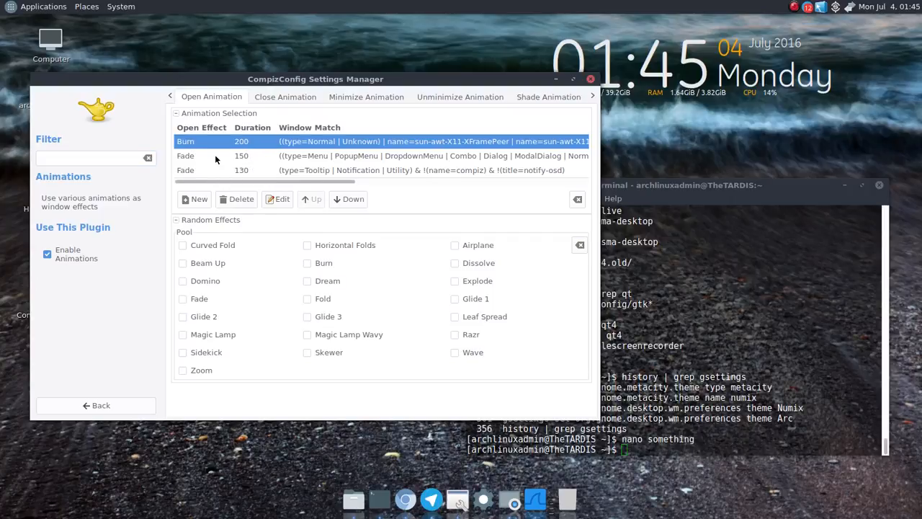
pyautogui.press('Down')
pyautogui.press('Down')
pyautogui.click(282, 95)
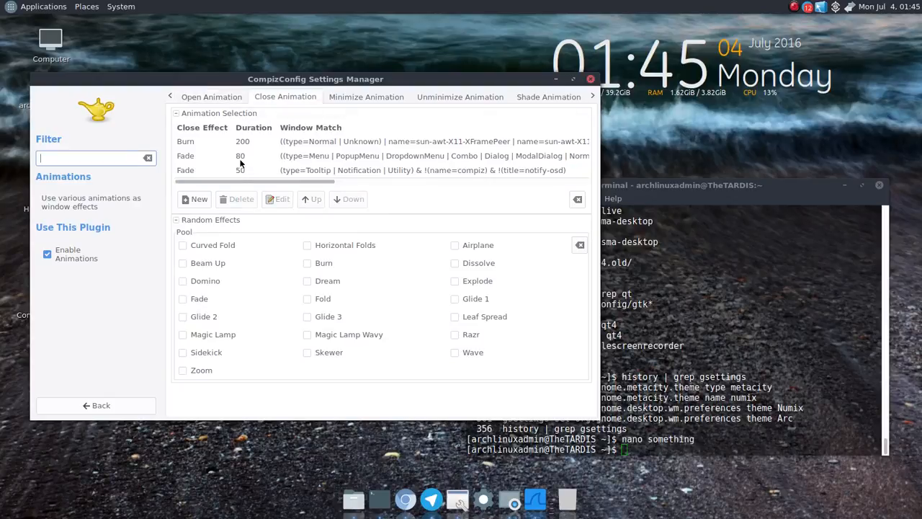
# - Try Magic Lamp Wavy as the minimize effect and preview it by minimizing and restoring the settings window
pyautogui.click(364, 95)
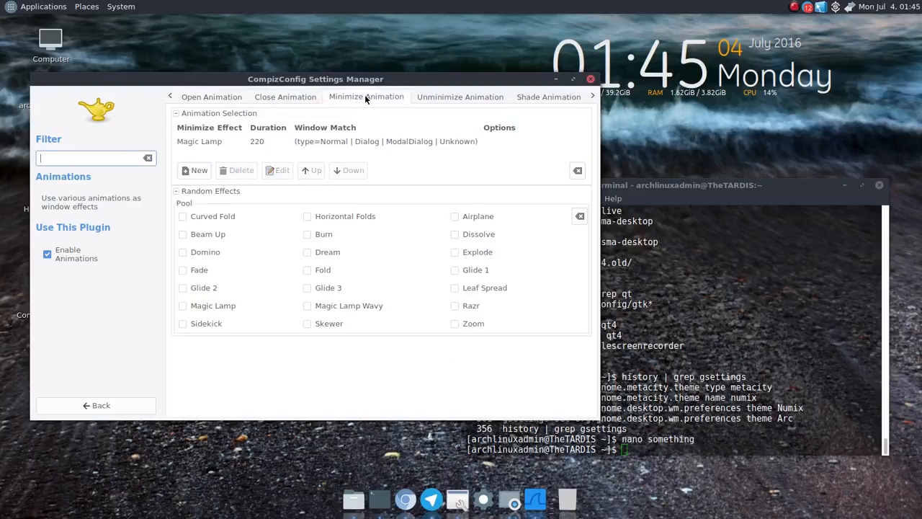
pyautogui.click(186, 140)
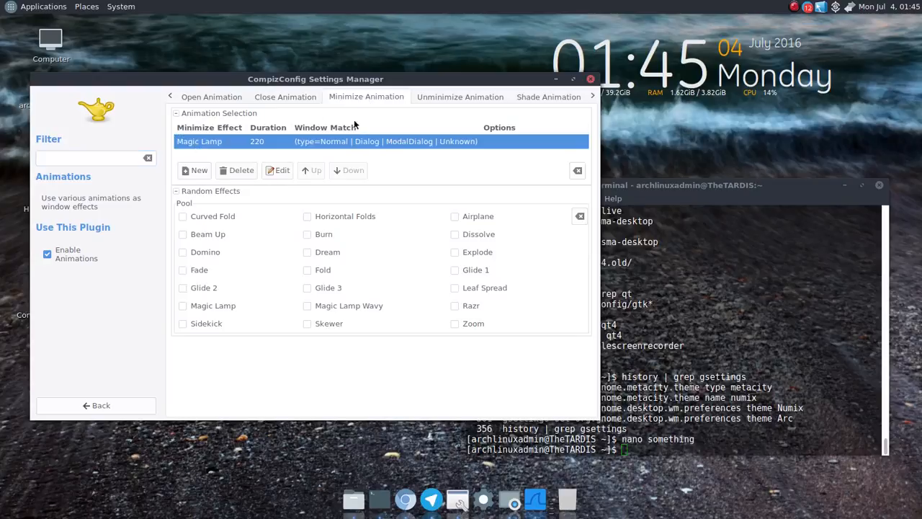
pyautogui.doubleClick(253, 141)
pyautogui.click(434, 217)
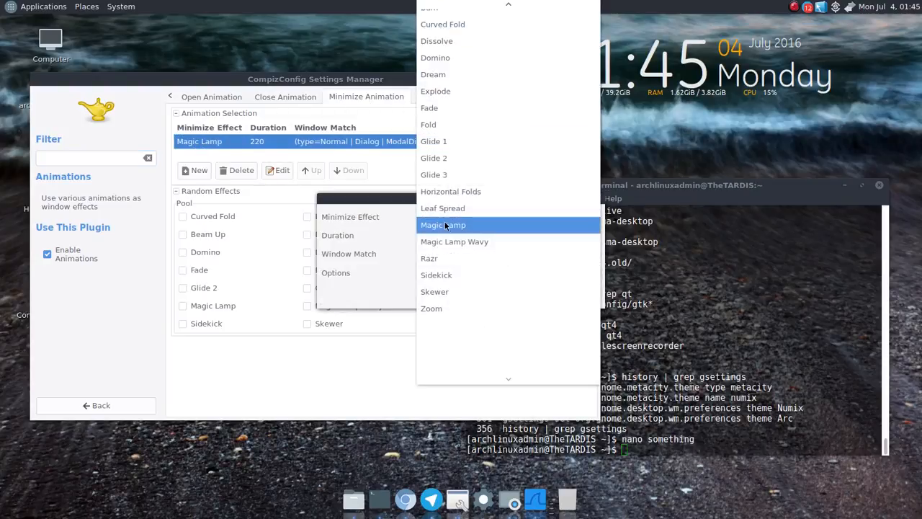
pyautogui.click(467, 241)
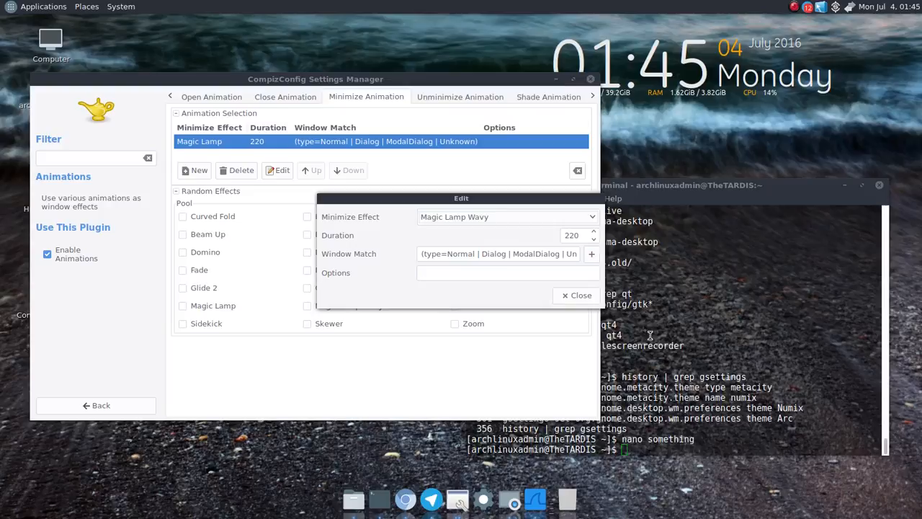
pyautogui.click(565, 296)
pyautogui.click(556, 80)
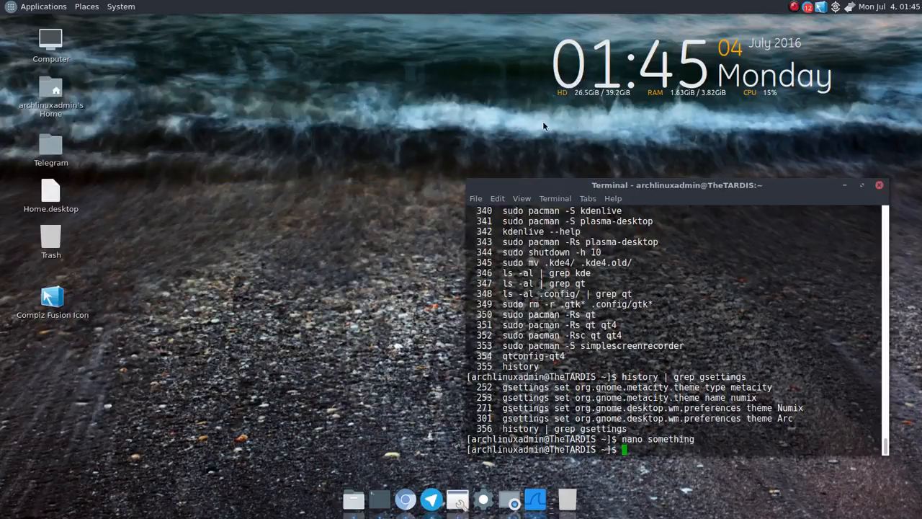
pyautogui.click(453, 496)
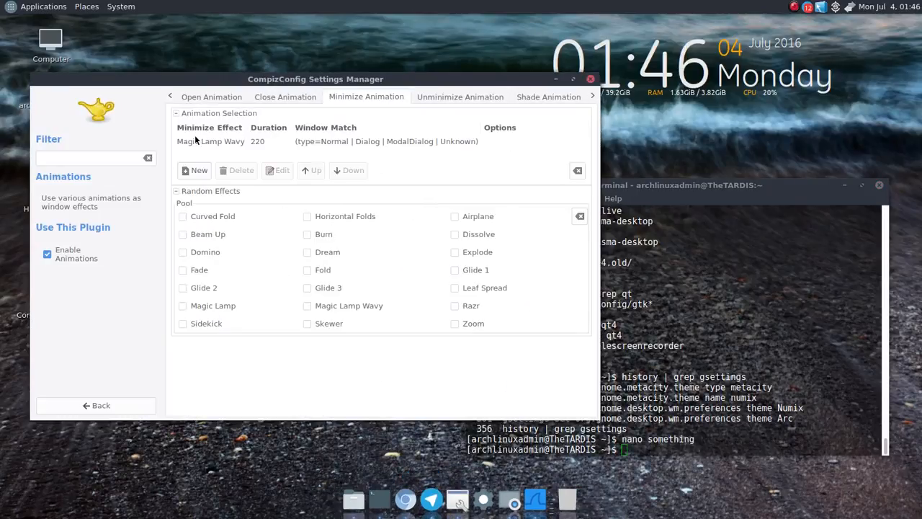
# - Set the minimize effect to Magic Lamp and close the edit dialog
pyautogui.doubleClick(205, 144)
pyautogui.scroll(1, 518, 213)
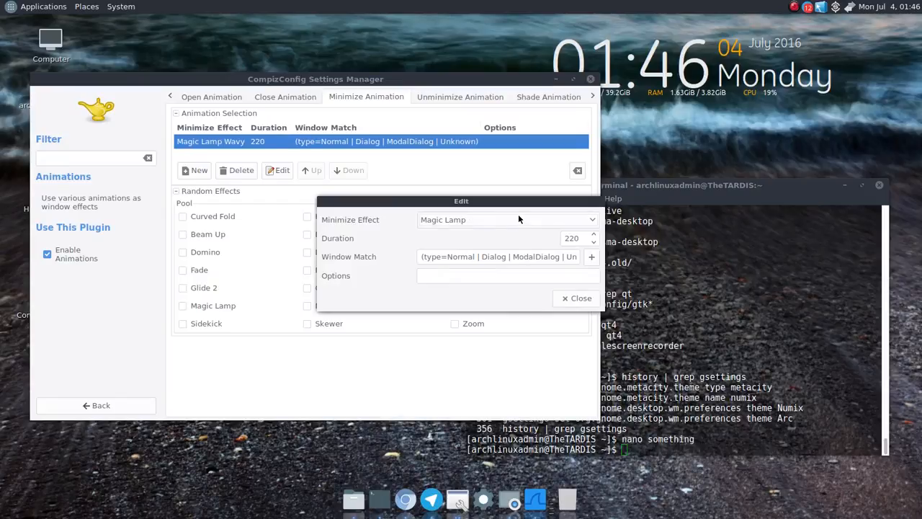
pyautogui.click(575, 297)
# - Review the unminimize and shade animation settings and return to the plugin list
pyautogui.click(444, 98)
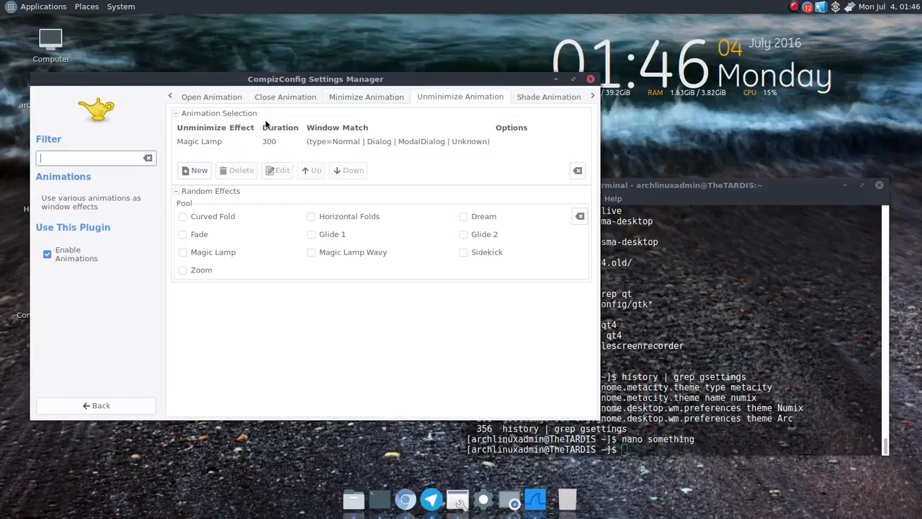
pyautogui.click(547, 99)
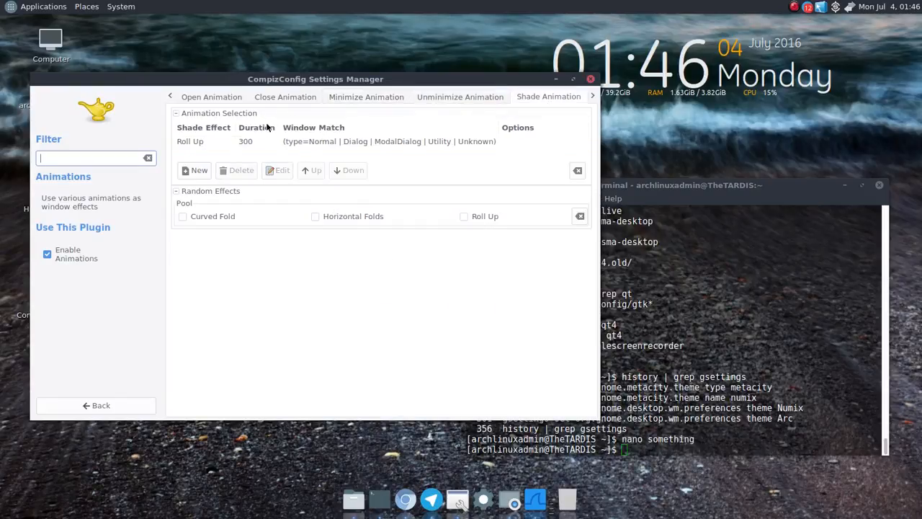
pyautogui.click(50, 411)
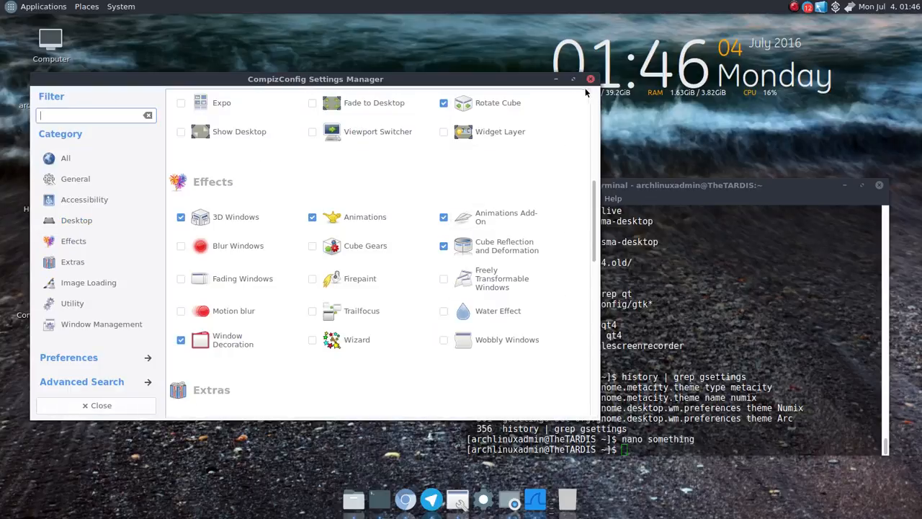
# - Close the Terminal window and preview the menu animation by opening and dismissing the Applications menu
pyautogui.click(880, 191)
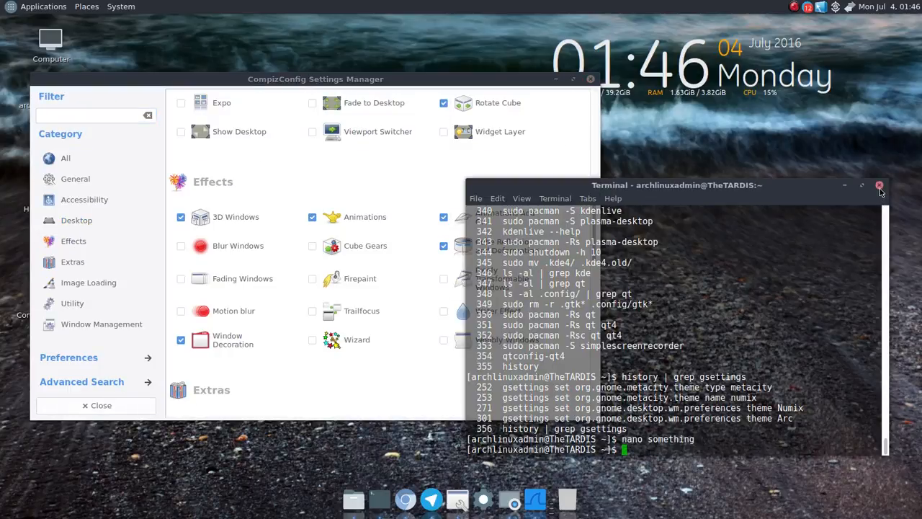
pyautogui.click(880, 187)
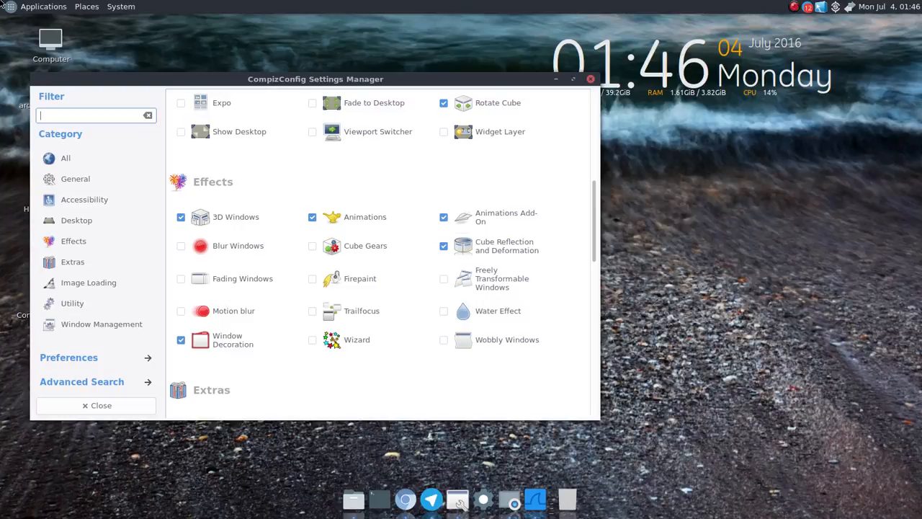
pyautogui.click(5, 4)
pyautogui.moveTo(17, 41)
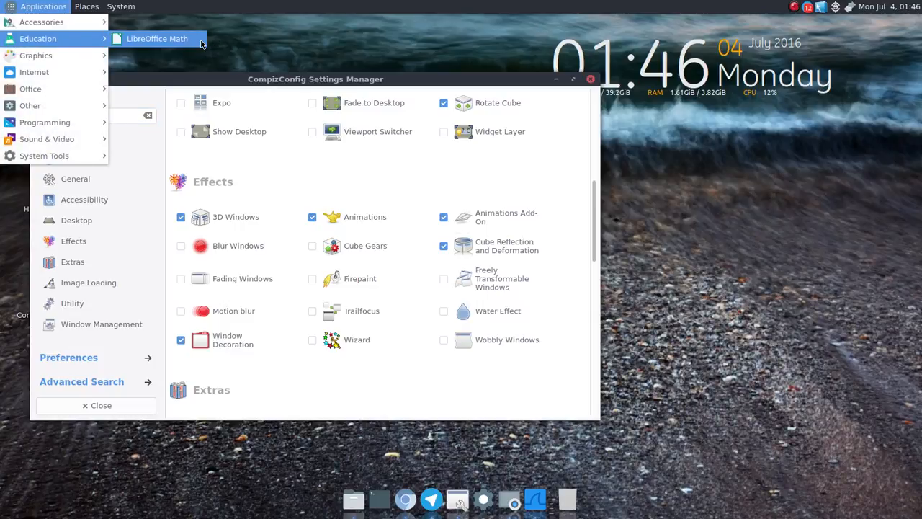
pyautogui.click(526, 201)
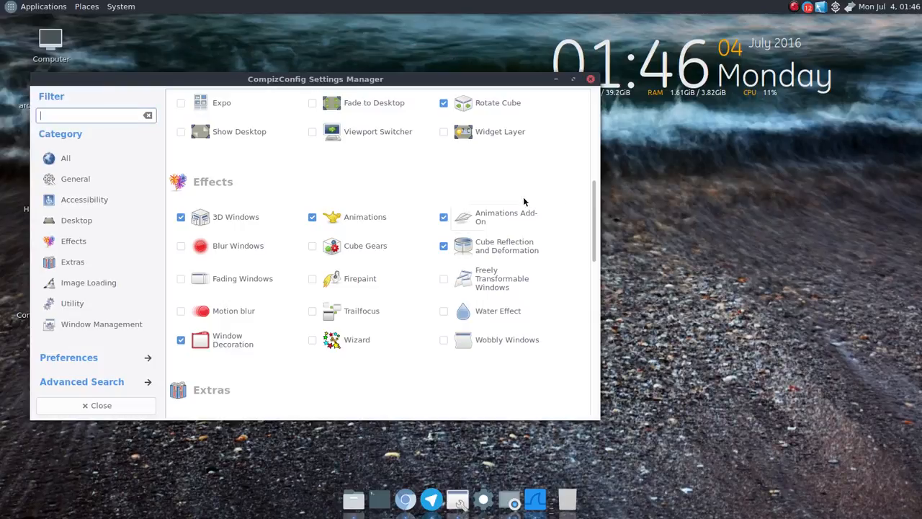
# - Inspect the Burn settings of the Animations Add-On plugin and open the Fire Particle Color picker
pyautogui.click(523, 217)
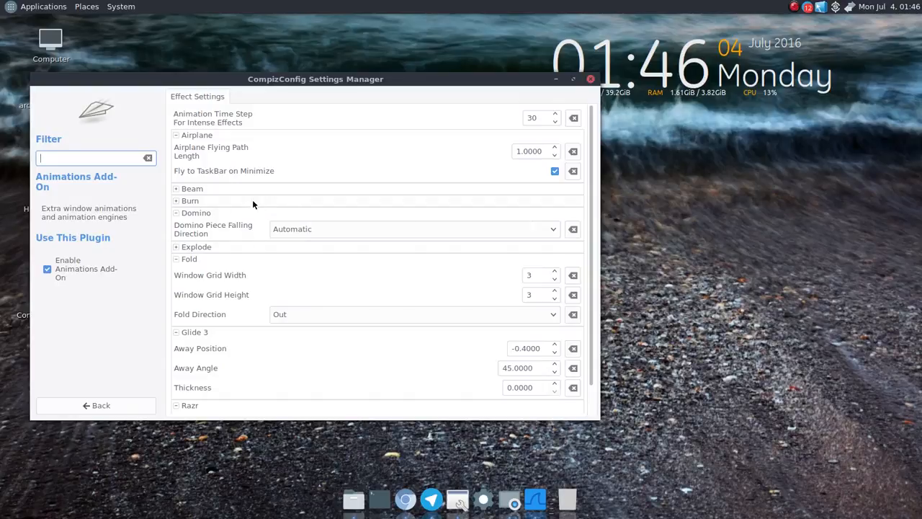
pyautogui.click(195, 201)
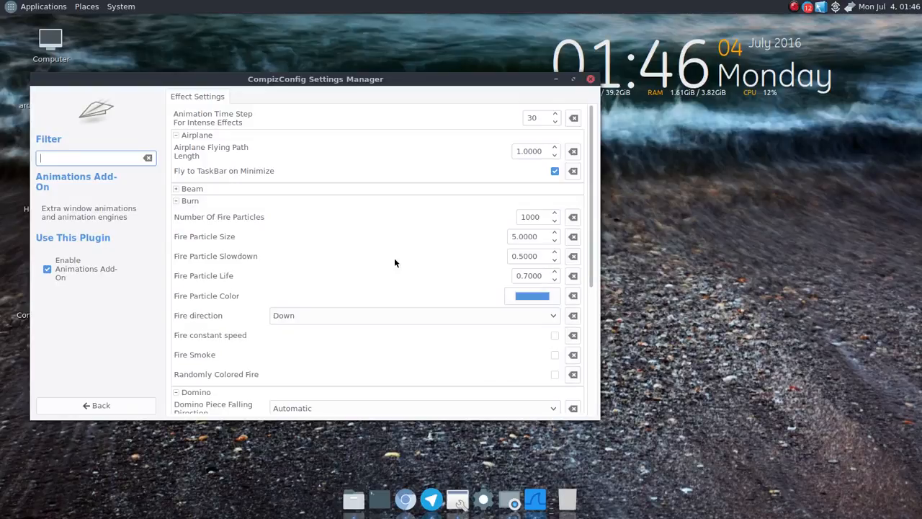
pyautogui.click(537, 296)
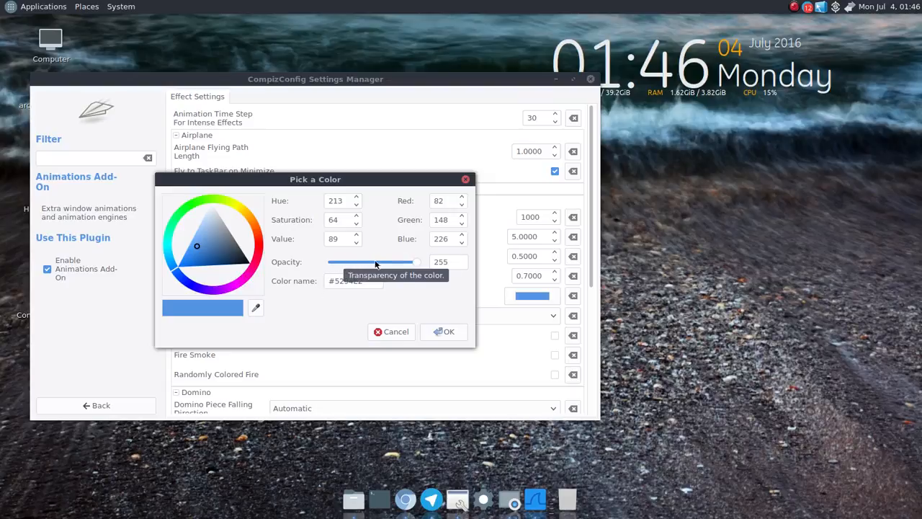
# - Try sampling the orange of the desktop clock's date as the fire particle color, and restore the original blue #5294E2
pyautogui.click(255, 308)
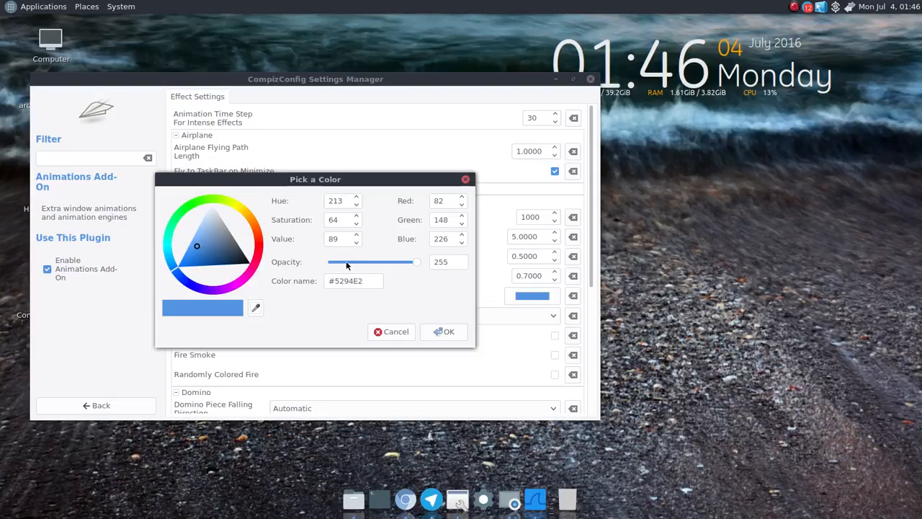
pyautogui.moveTo(366, 280); pyautogui.dragTo(313, 286)
pyautogui.click(256, 307)
pyautogui.click(736, 48)
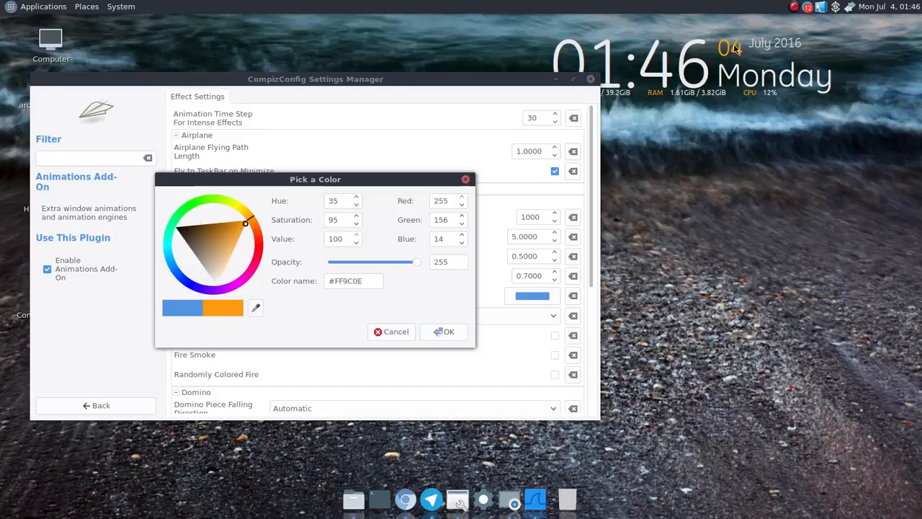
pyautogui.tripleClick(354, 283)
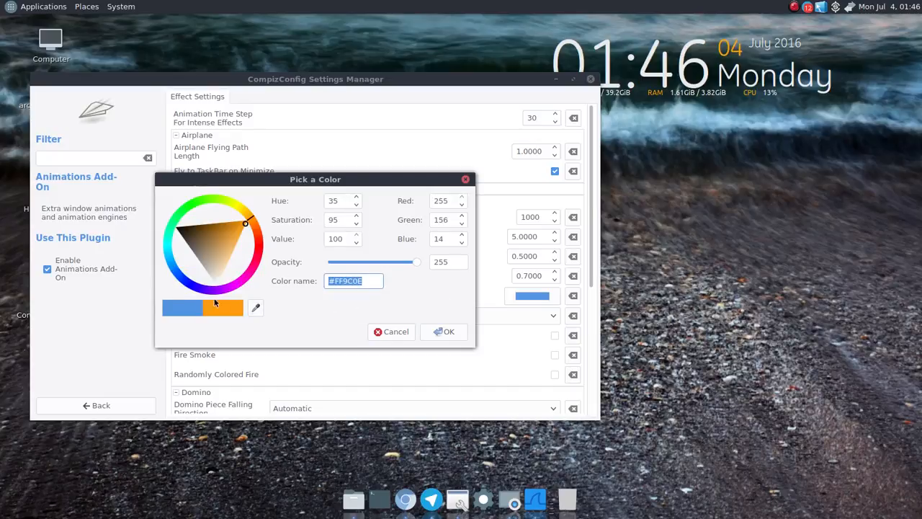
pyautogui.click(200, 311)
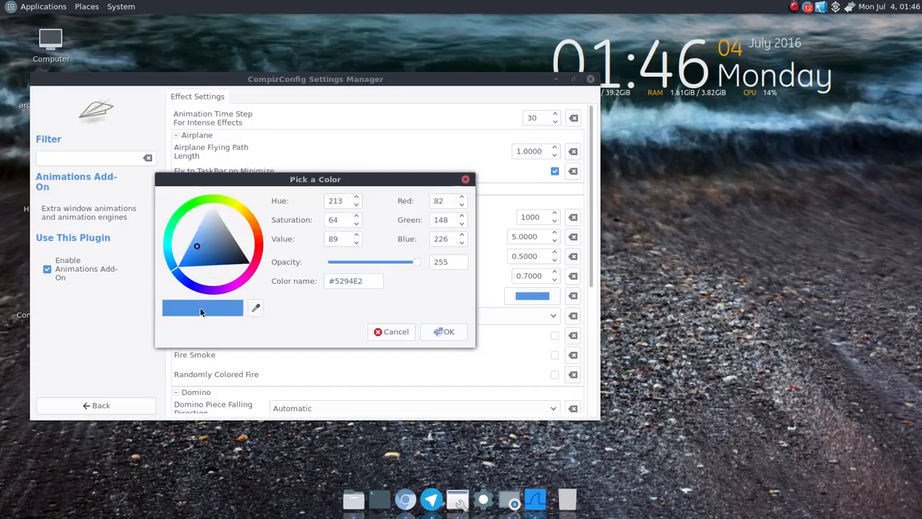
pyautogui.click(443, 332)
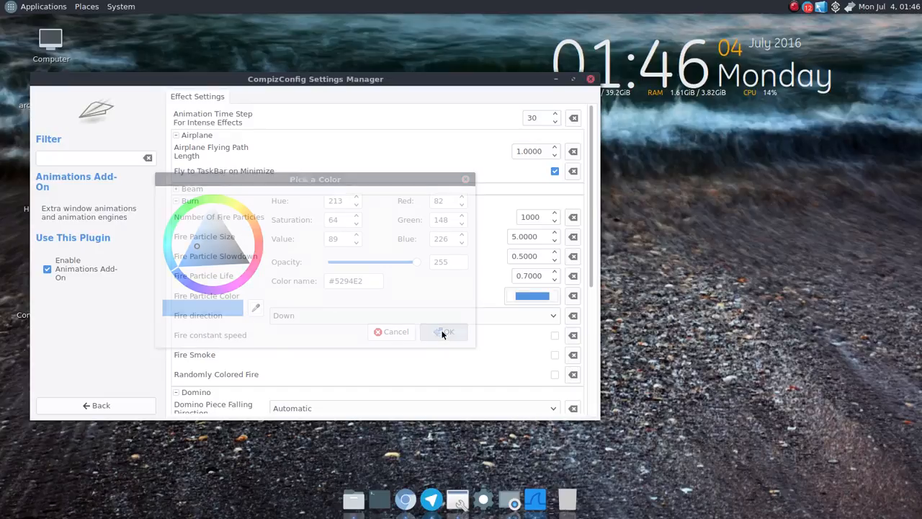
# - Close the CompizConfig Settings Manager and look over the desktop panel's menus
pyautogui.click(590, 80)
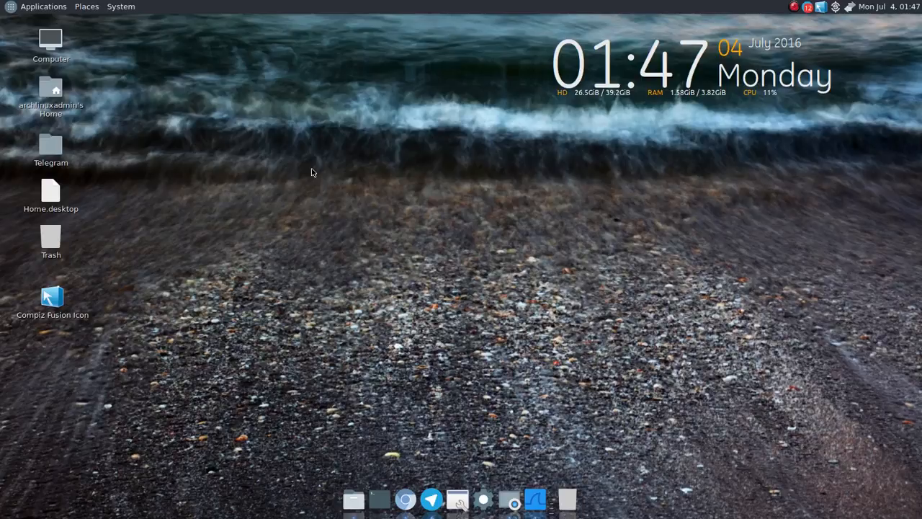
pyautogui.click(4, 5)
pyautogui.moveTo(121, 3)
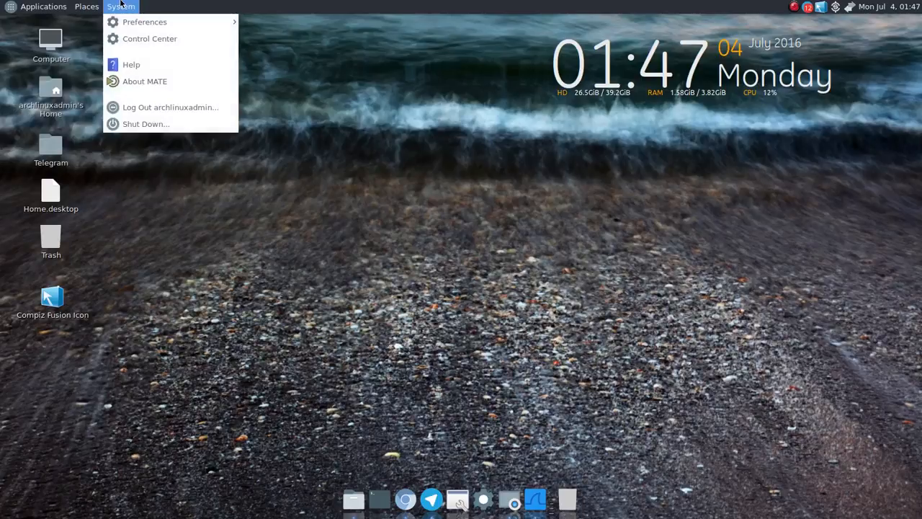
pyautogui.click(3, 5)
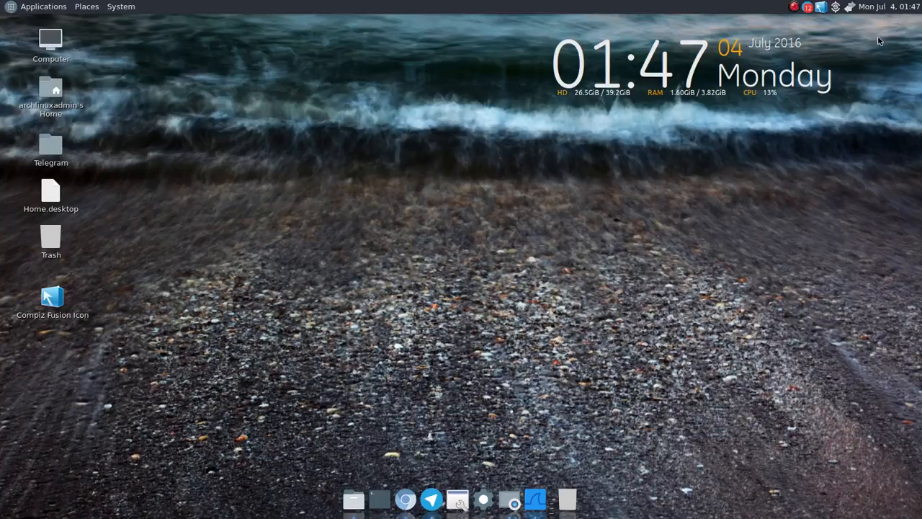
pyautogui.click(794, 9)
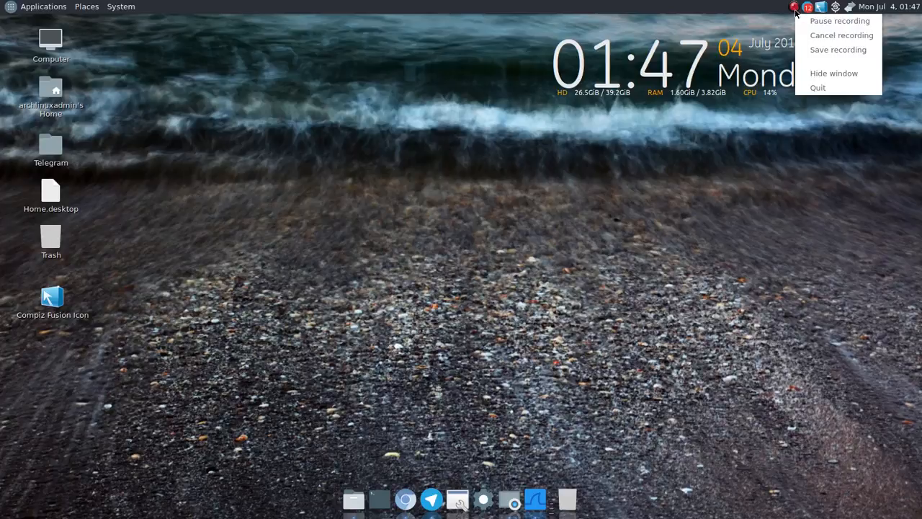
pyautogui.click(387, 429)
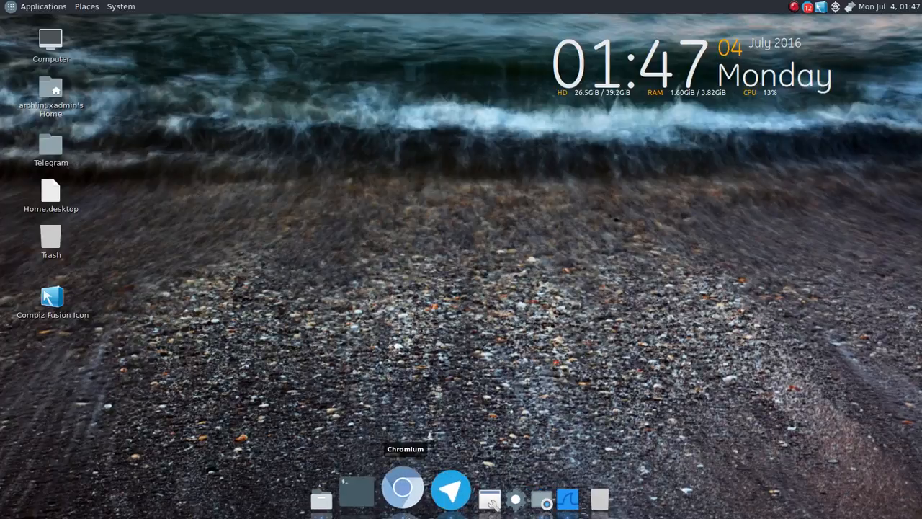
# - Switch to Chromium and open the compiz AUR package link from the Compiz ArchWiki page in a new tab
pyautogui.click(406, 499)
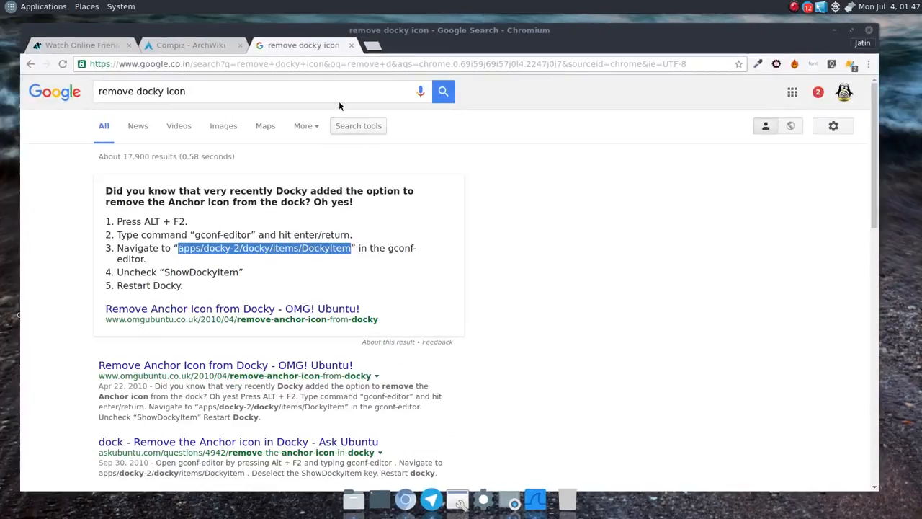
pyautogui.click(169, 45)
pyautogui.middleClick(280, 221)
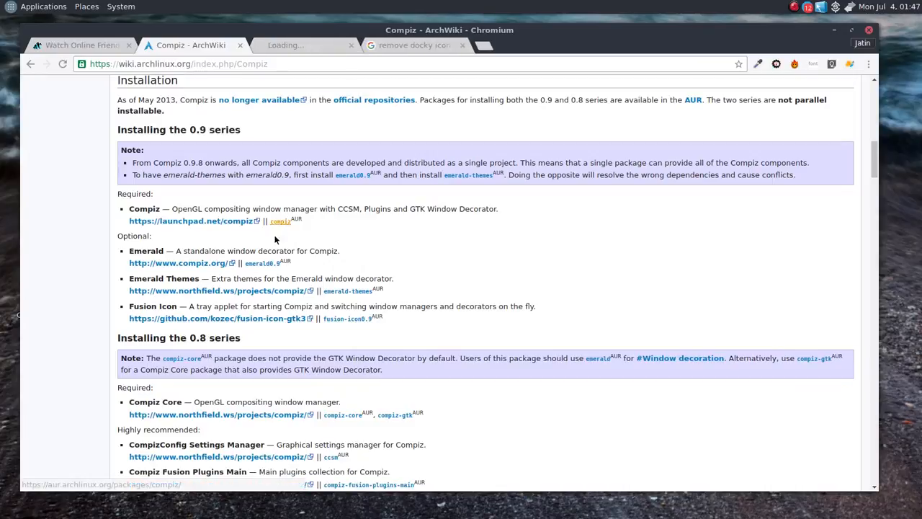
# - Open the fusion-icon0.9 AUR package from the Compiz ArchWiki page in a new tab and view its details
pyautogui.middleClick(353, 322)
pyautogui.click(426, 40)
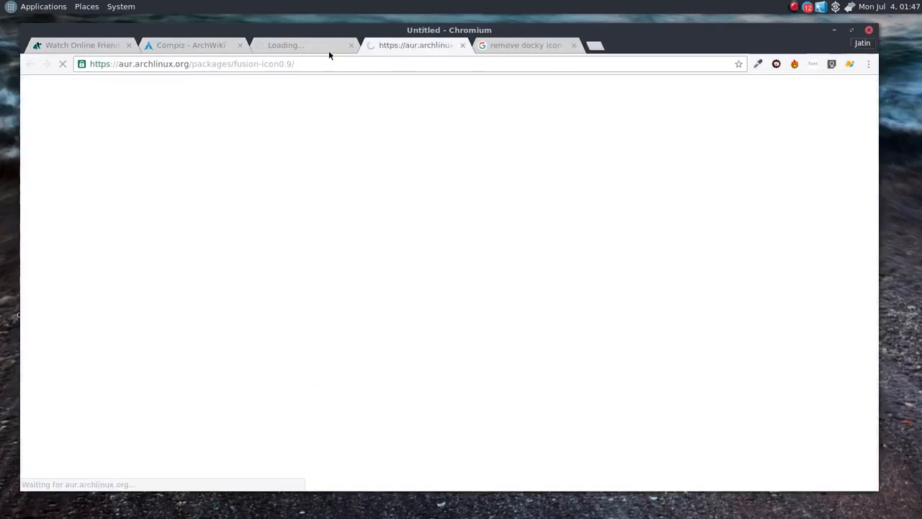
pyautogui.click(328, 47)
pyautogui.click(415, 44)
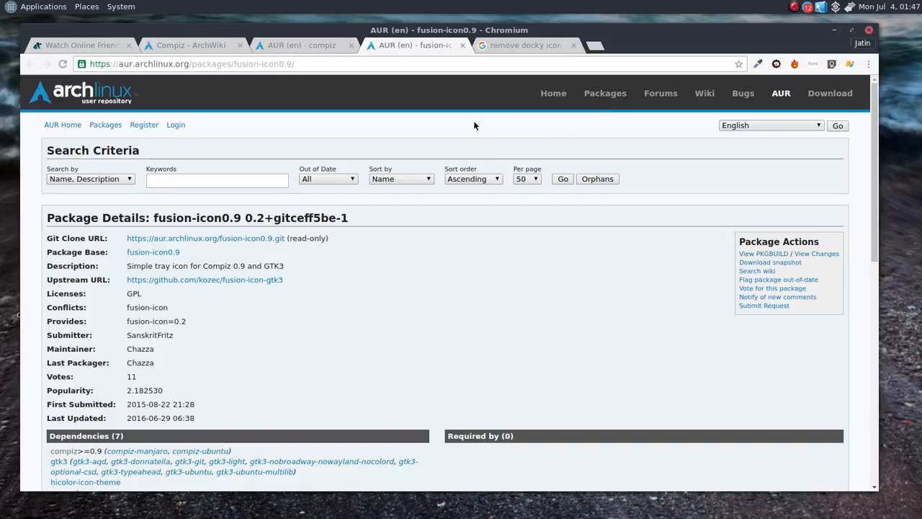
pyautogui.moveTo(347, 508)
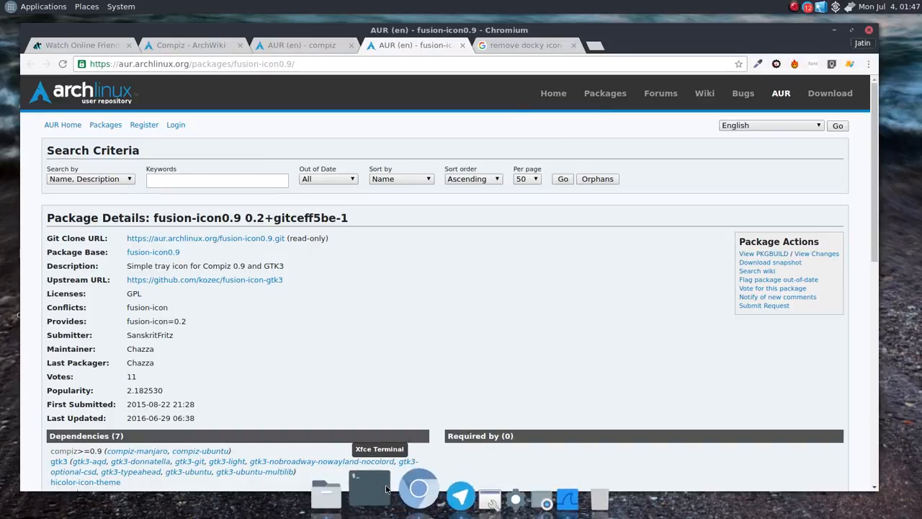
# - Load aur.archlinux.org in the tab holding the Docky icon search
pyautogui.click(541, 49)
pyautogui.click(562, 64)
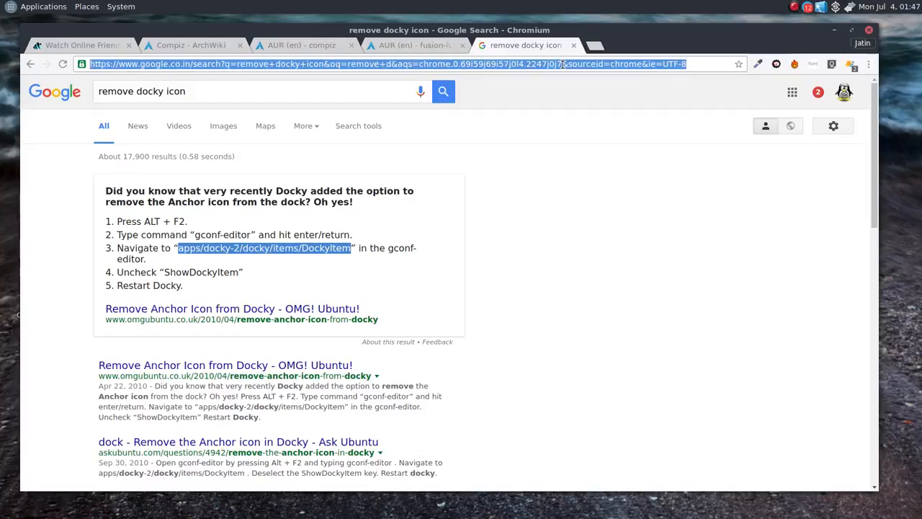
pyautogui.write('aur.archlinux.org')
pyautogui.press('Return')
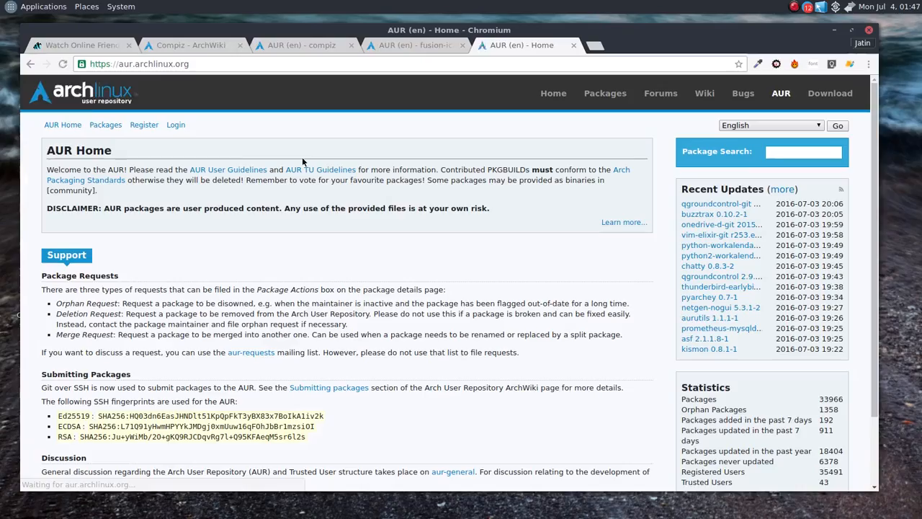
# - Search the AUR packages for "paper" and open the paper-icon-theme-git package
pyautogui.click(806, 154)
pyautogui.write('appe')
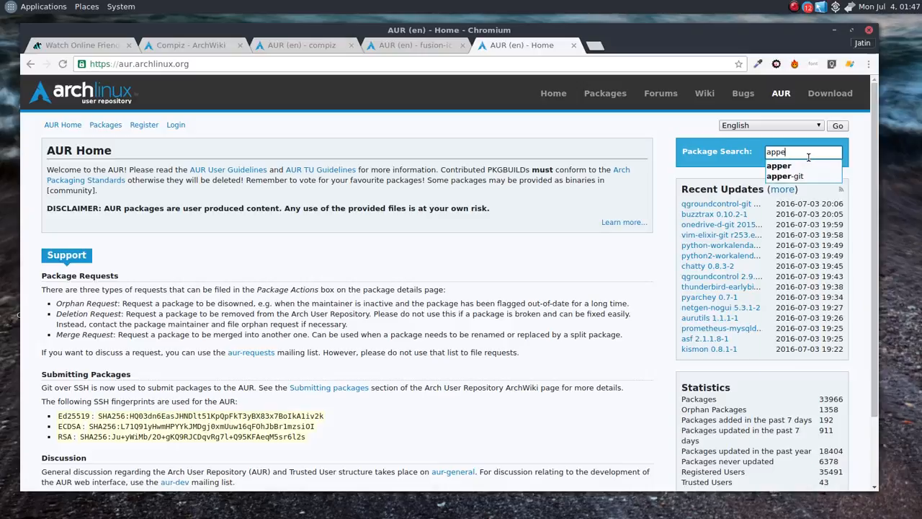
pyautogui.hotkey('ctrl', 'a')
pyautogui.write('paper')
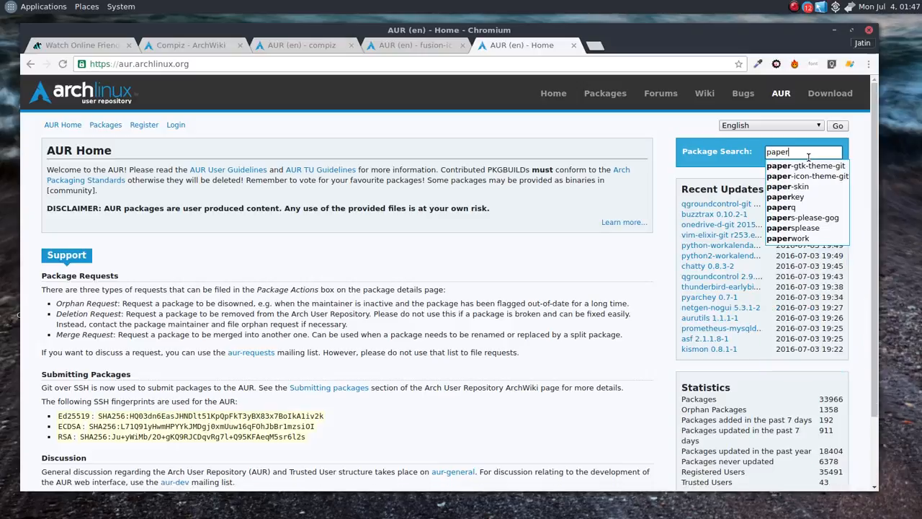
pyautogui.click(843, 176)
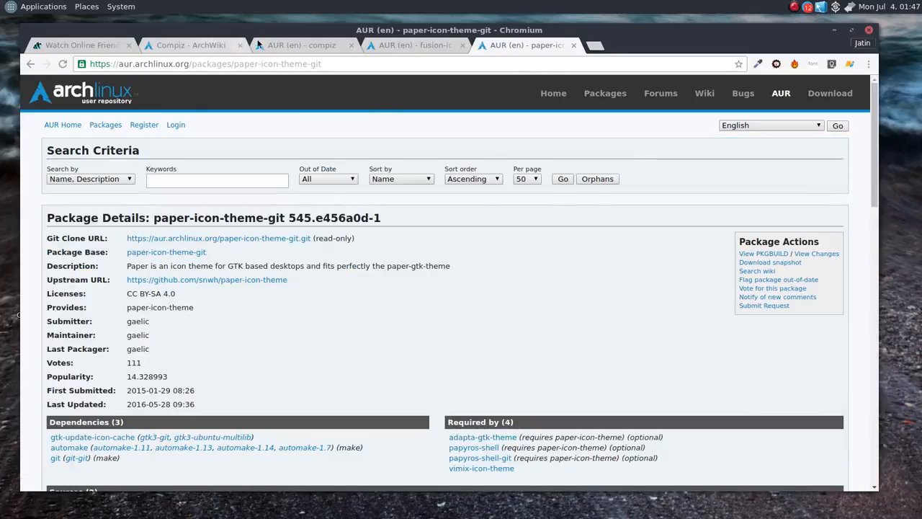
# - Look through the open tabs with the compiz, fusion-icon0.9 and paper-icon-theme-git AUR packages
pyautogui.click(276, 46)
pyautogui.hotkey('ctrl', 'Tab')
pyautogui.hotkey('ctrl', 'Tab')
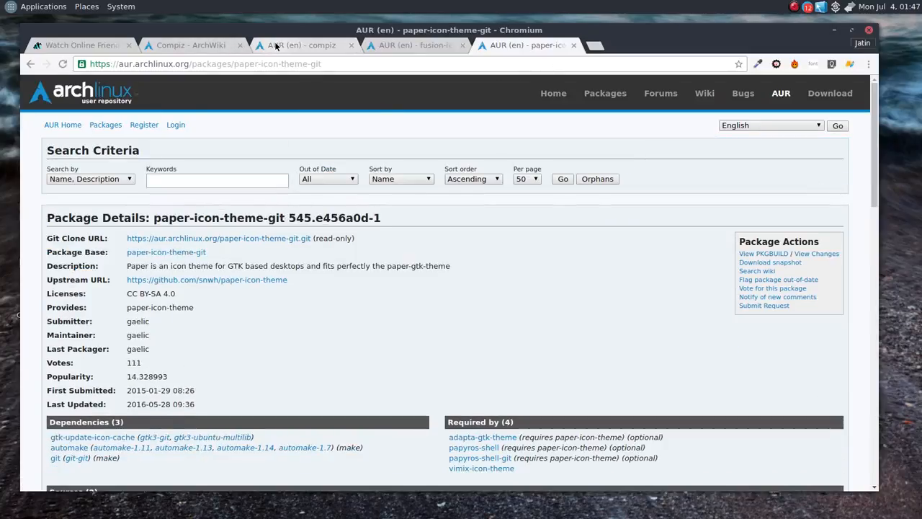
pyautogui.hotkey('ctrl', 'shift', 'Tab')
pyautogui.hotkey('ctrl', 'shift', 'Tab')
pyautogui.hotkey('ctrl', 'shift', 'Tab')
pyautogui.hotkey('ctrl', 'Tab')
pyautogui.hotkey('ctrl', 'Tab')
pyautogui.hotkey('ctrl', 'Tab')
pyautogui.hotkey('ctrl', 'shift', 'Tab')
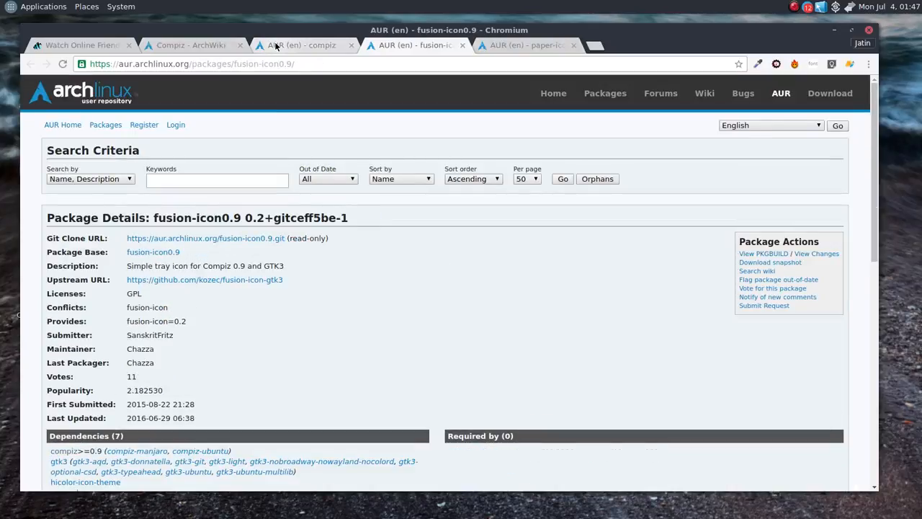
pyautogui.hotkey('ctrl', 'Tab')
# - Open the AUR home page in a new tab and look up packages matching "arc"
pyautogui.click(598, 48)
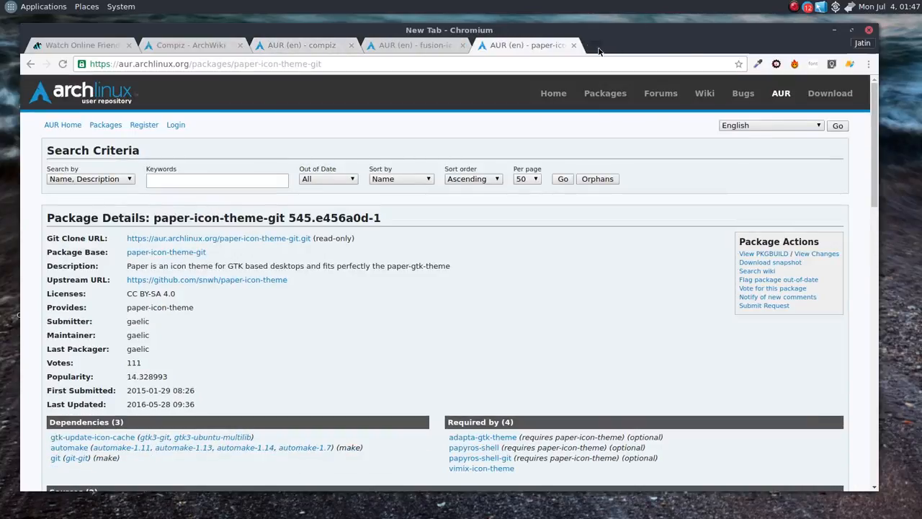
pyautogui.write('aur')
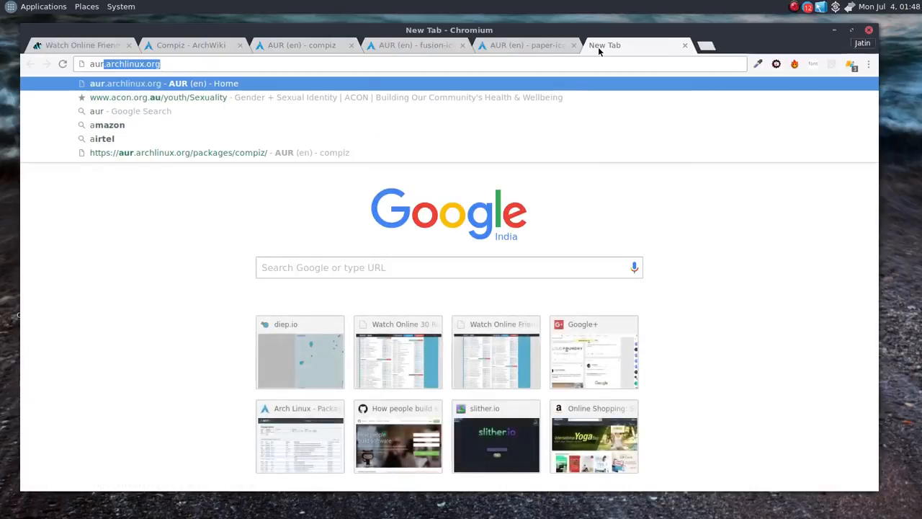
pyautogui.press('Return')
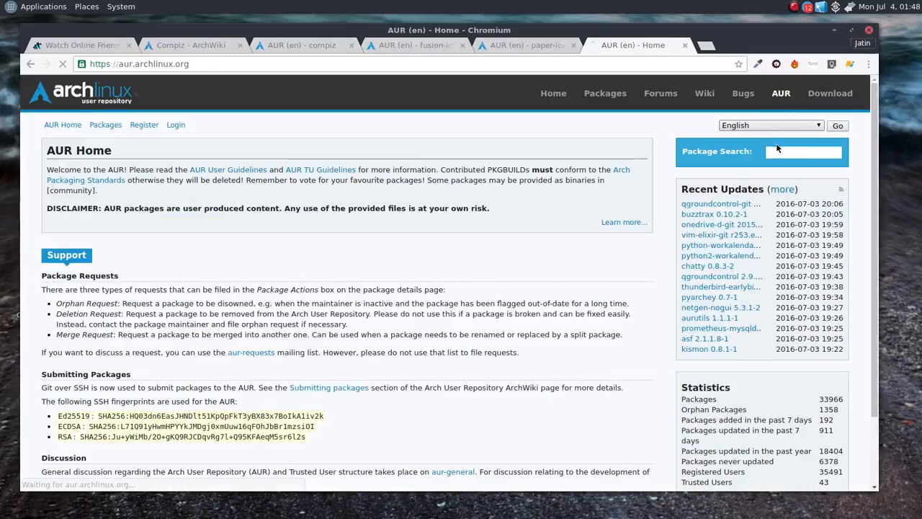
pyautogui.click(794, 153)
pyautogui.write('ar')
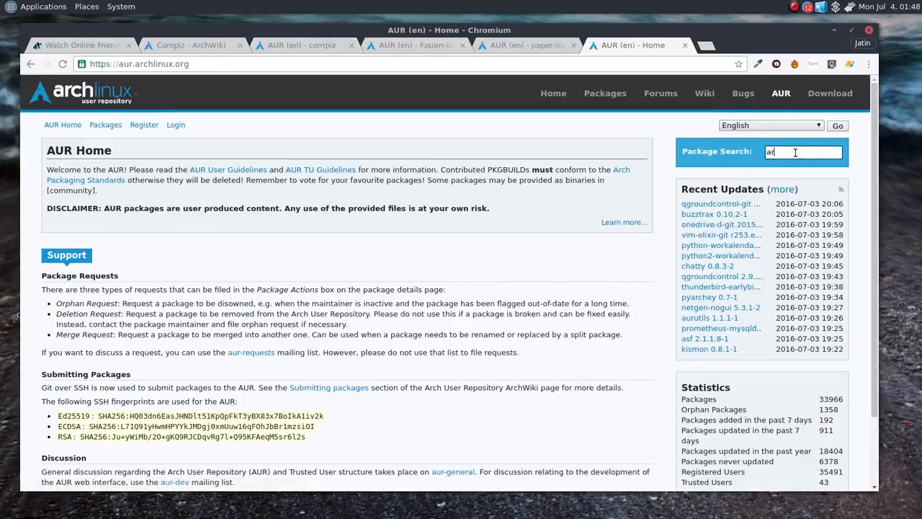
pyautogui.write('c')
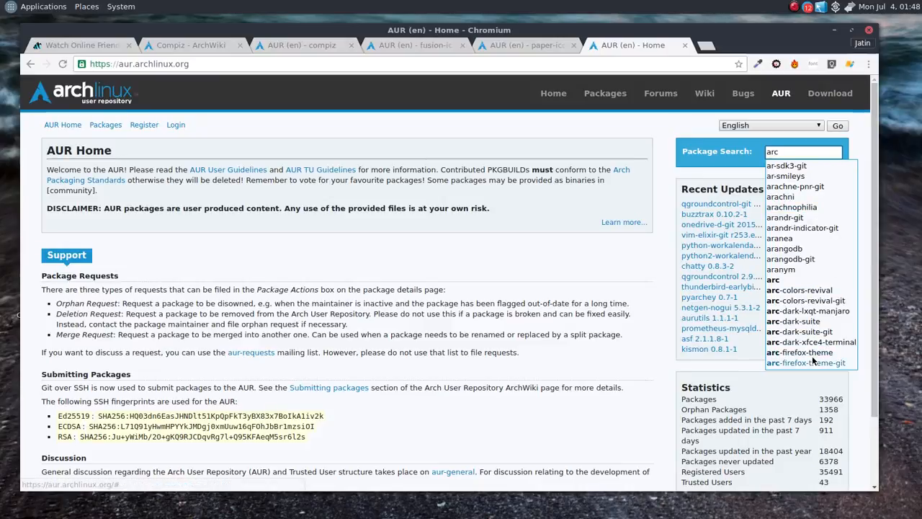
# - Search the web for "arc theme git" and open the horst3180/arc-theme GitHub repository
pyautogui.click(695, 64)
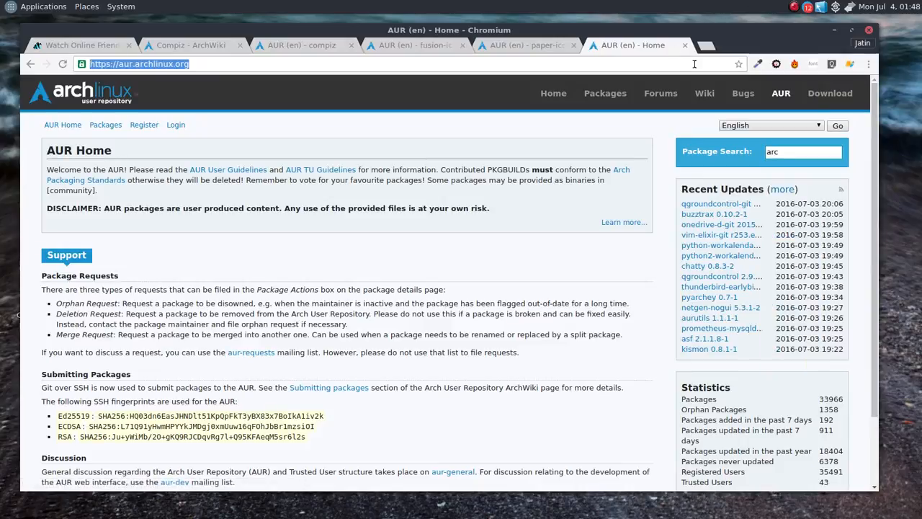
pyautogui.write('arc theme git')
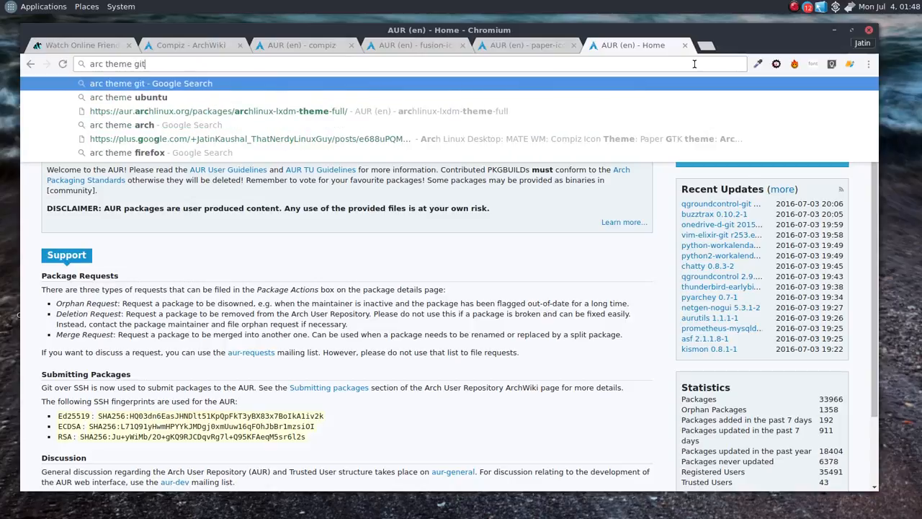
pyautogui.press('Return')
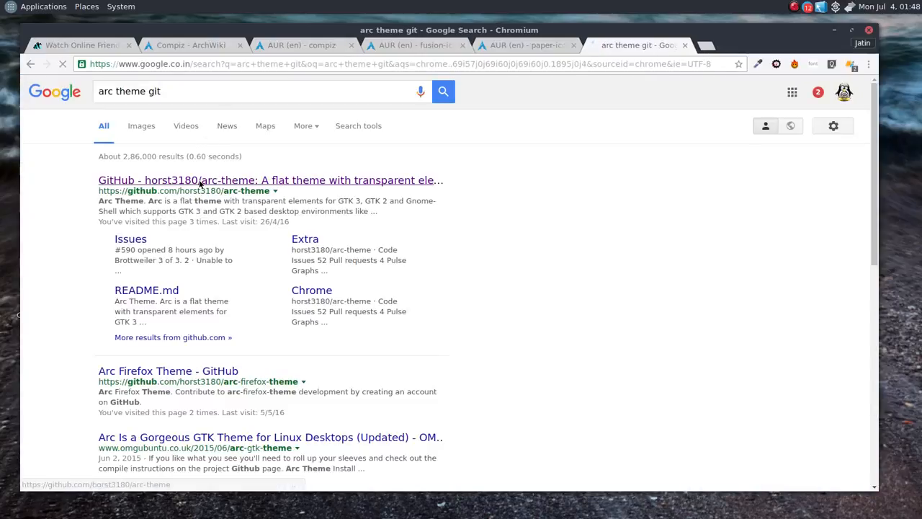
pyautogui.click(201, 184)
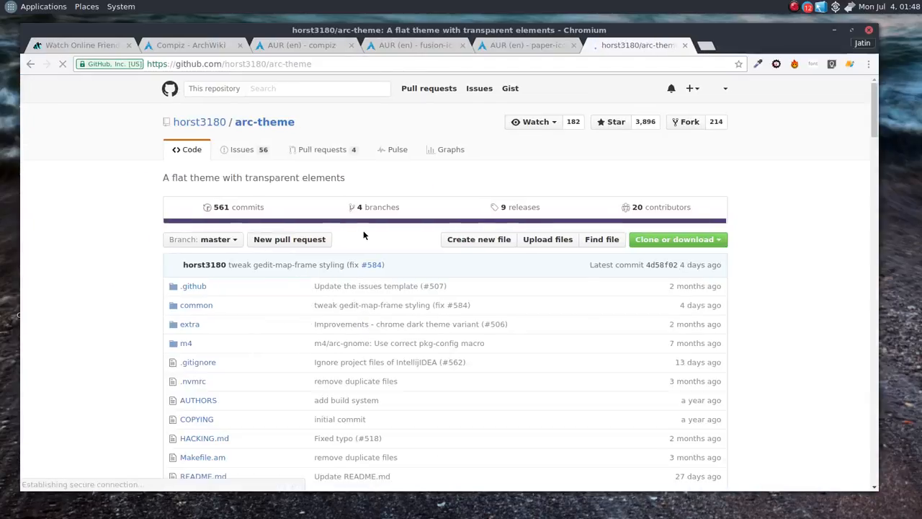
# - Examine the arc-theme README's requirements, AUR packages and build commands, and return to the Compiz ArchWiki page
pyautogui.scroll(-20, 363, 234)
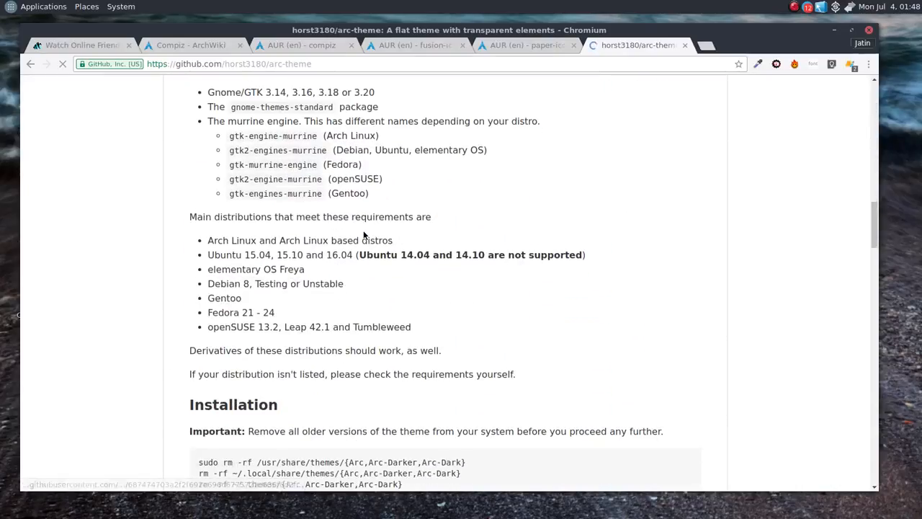
pyautogui.scroll(-10, 363, 235)
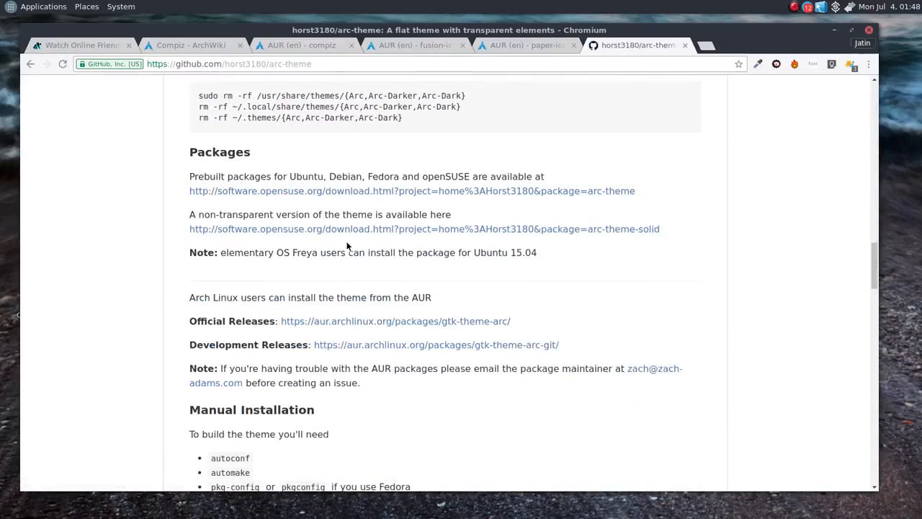
pyautogui.scroll(-8, 347, 246)
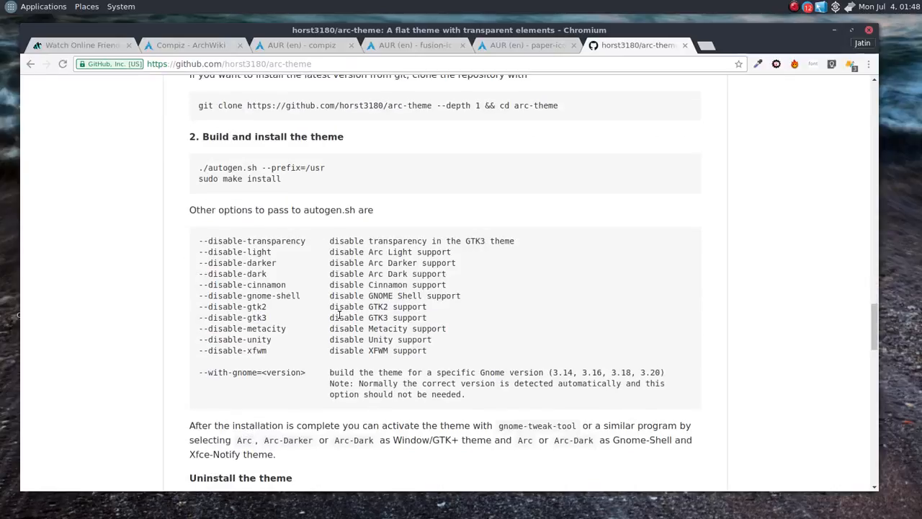
pyautogui.moveTo(290, 181); pyautogui.dragTo(172, 155)
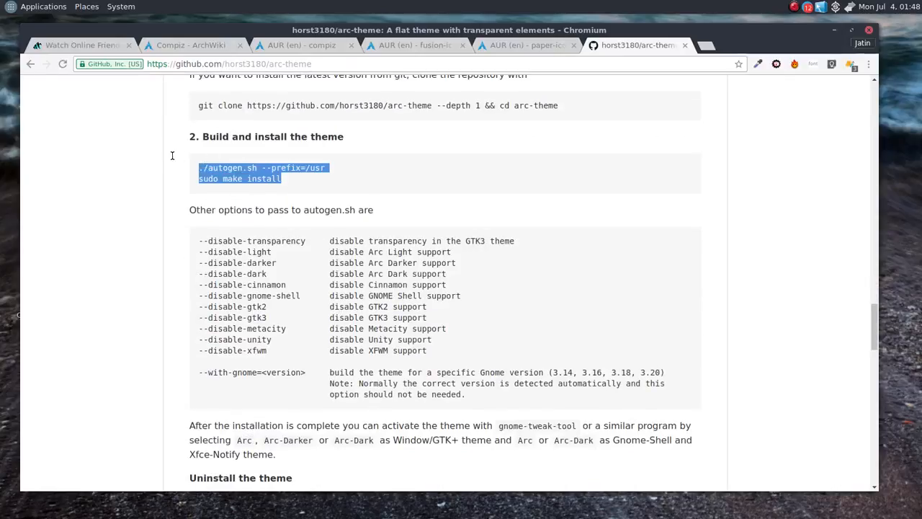
pyautogui.scroll(-5, 340, 198)
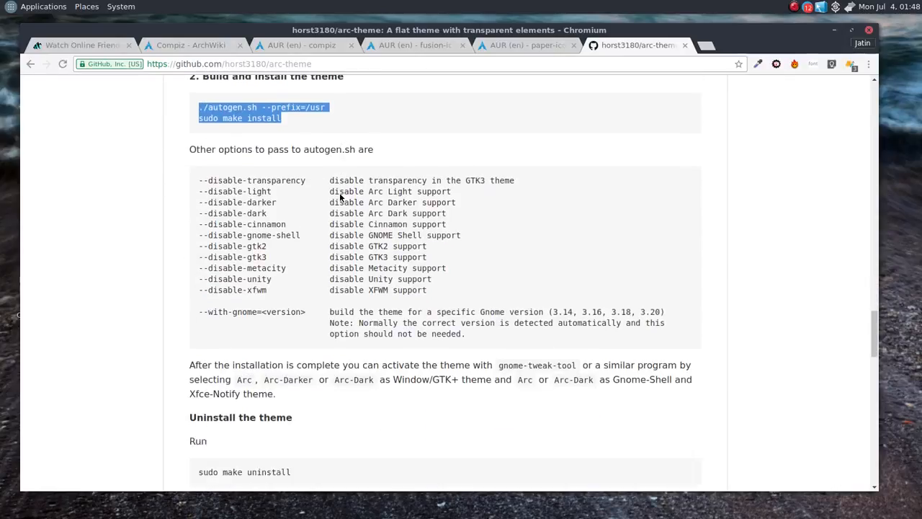
pyautogui.scroll(-3, 560, 406)
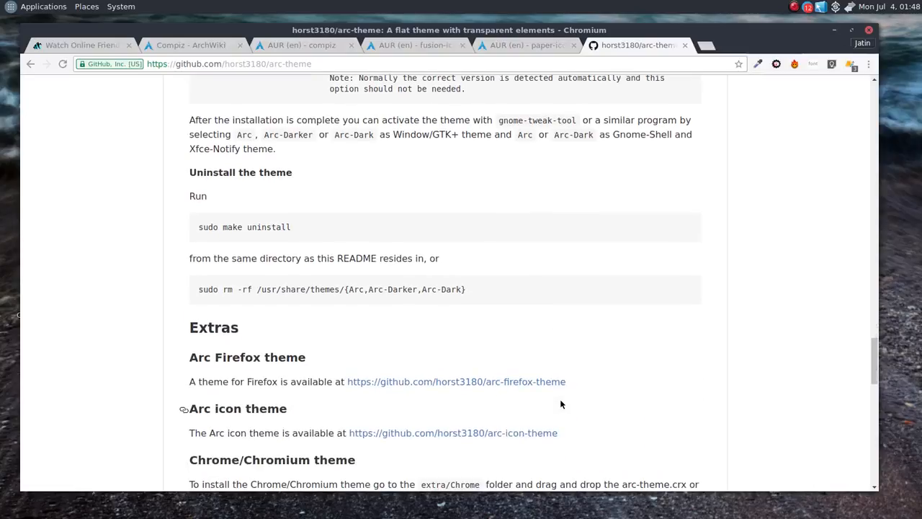
pyautogui.scroll(15, 664, 271)
pyautogui.scroll(8, 664, 271)
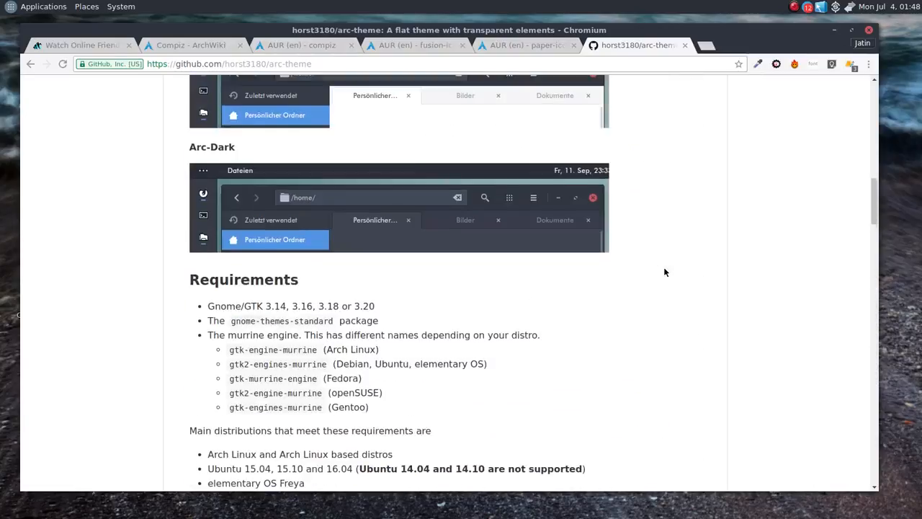
pyautogui.scroll(3, 538, 43)
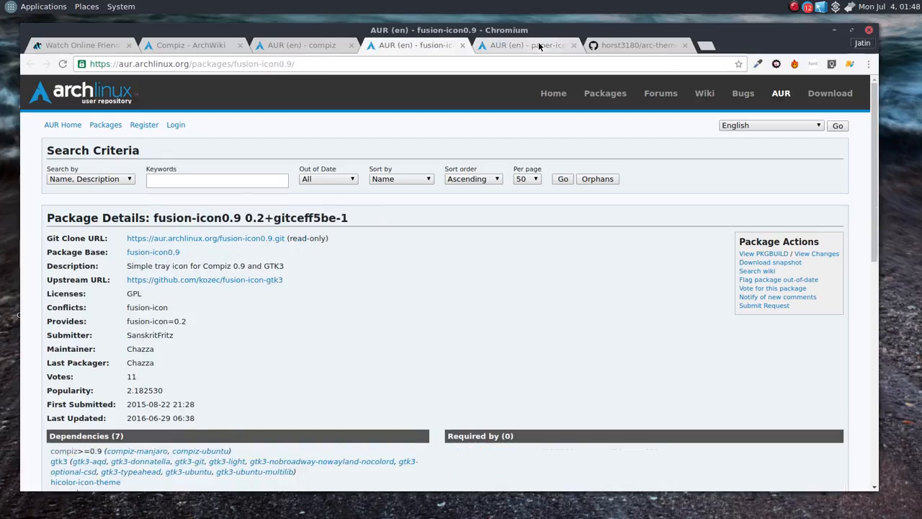
pyautogui.scroll(1, 538, 42)
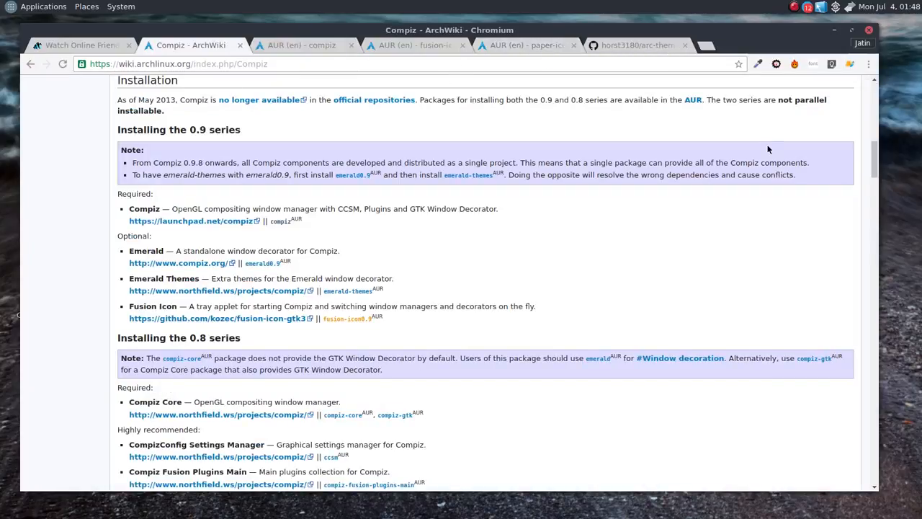
# - Switch the Compiz window decorator to Emerald through Fusion Icon
pyautogui.click(821, 7)
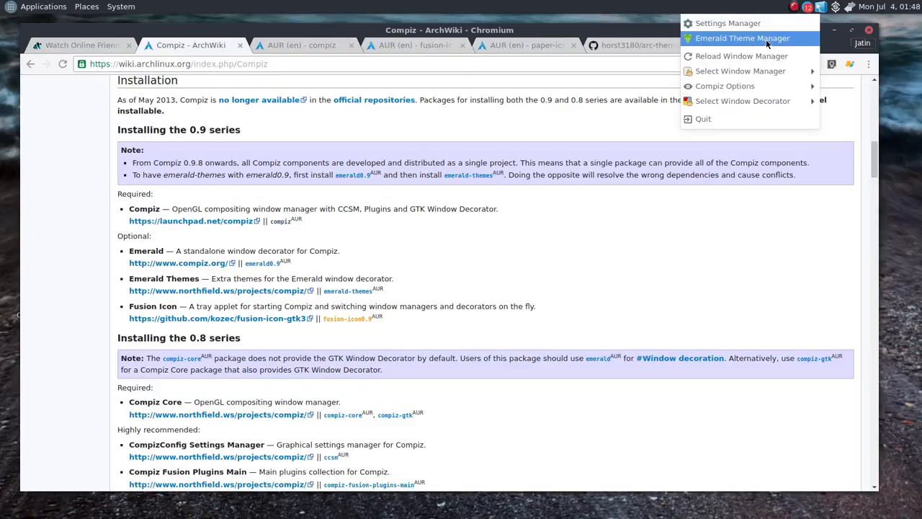
pyautogui.moveTo(757, 101)
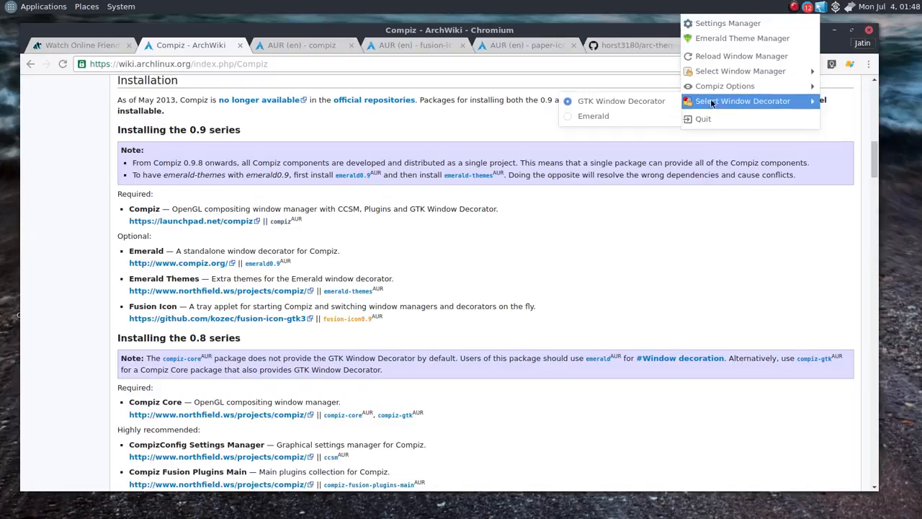
pyautogui.click(584, 115)
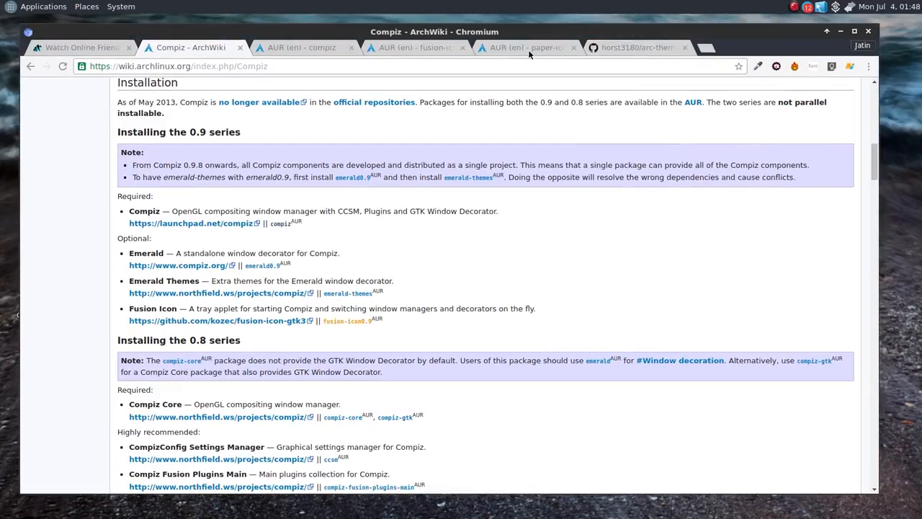
# - Apply the Overglossed theme in the Emerald Theme Manager and close it
pyautogui.rightClick(819, 10)
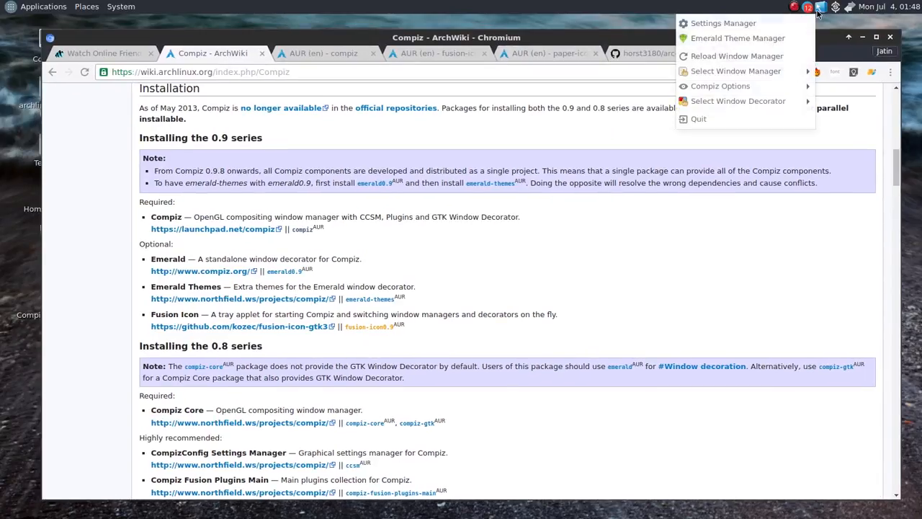
pyautogui.click(799, 41)
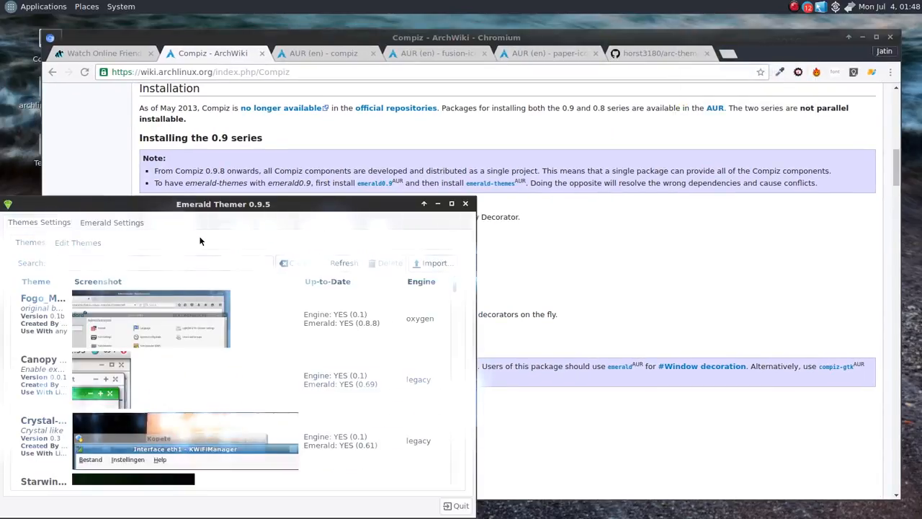
pyautogui.scroll(-10, 209, 327)
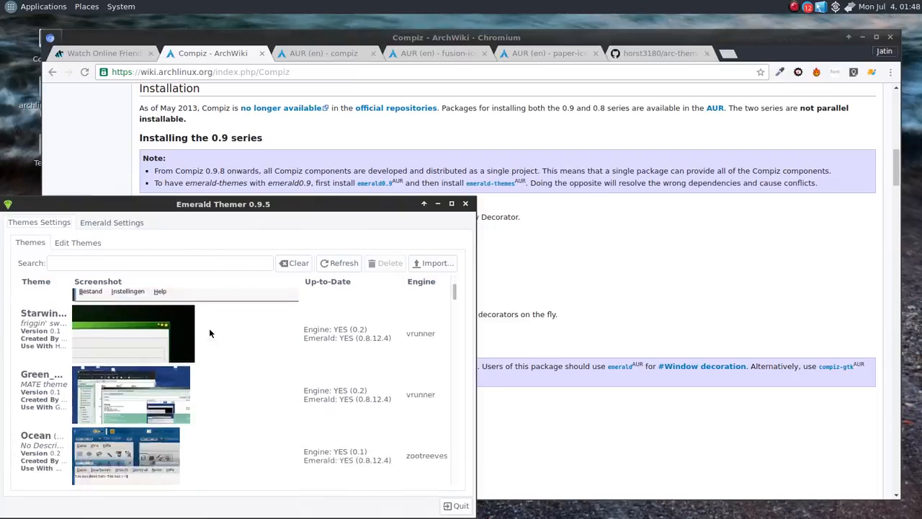
pyautogui.click(220, 362)
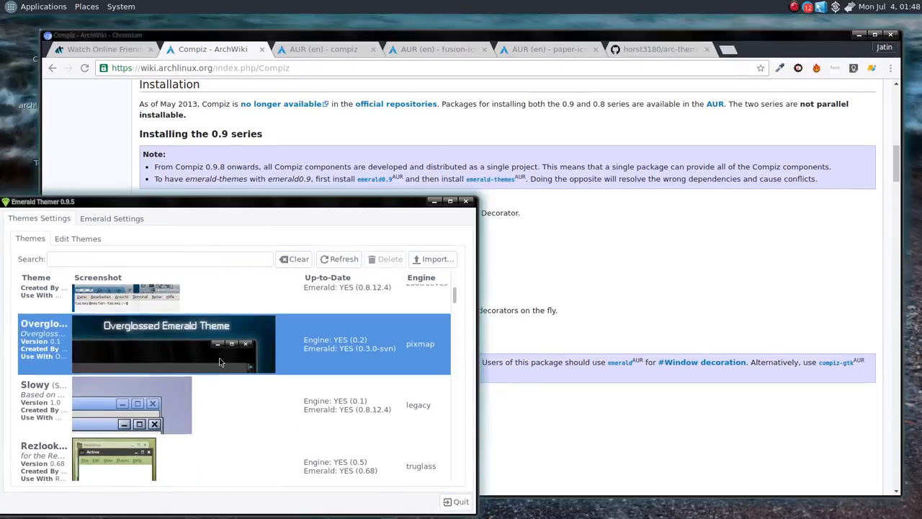
pyautogui.click(465, 201)
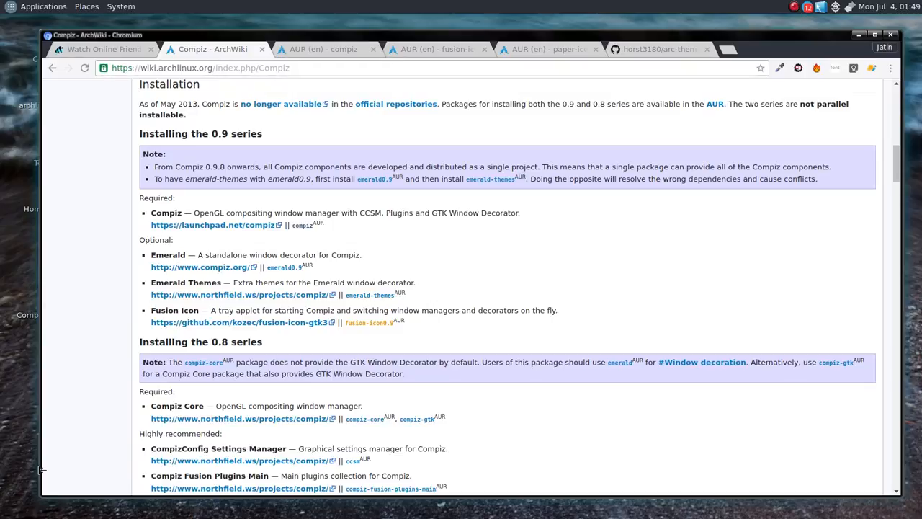
# - Set the window decorator back to GTK Window Decorator through Fusion Icon
pyautogui.click(824, 8)
pyautogui.moveTo(757, 101)
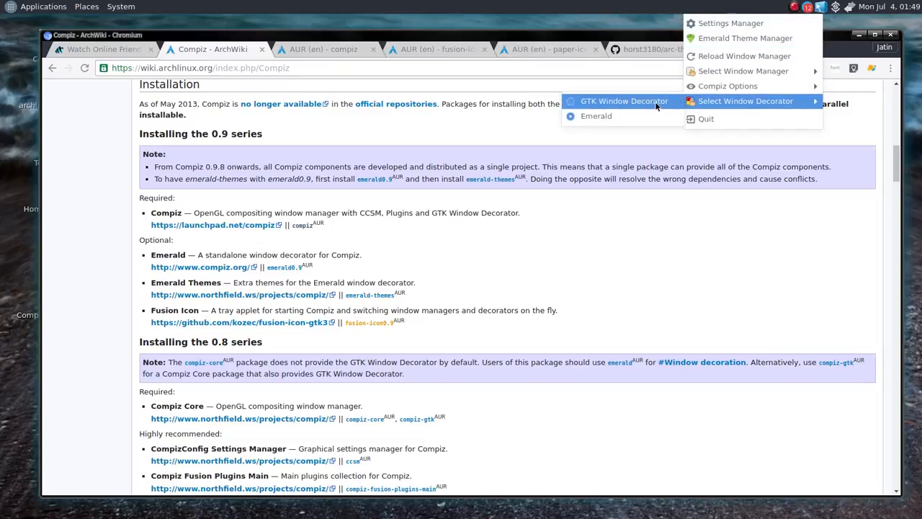
pyautogui.click(655, 103)
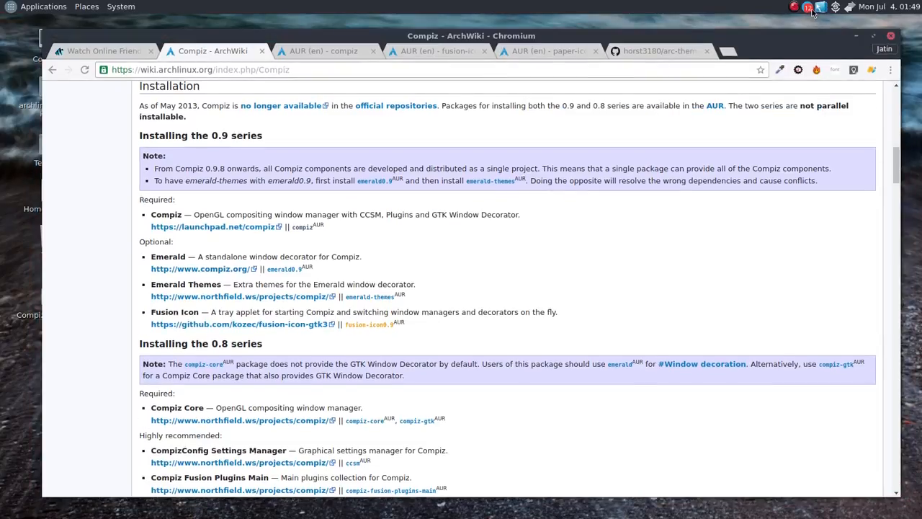
pyautogui.click(794, 8)
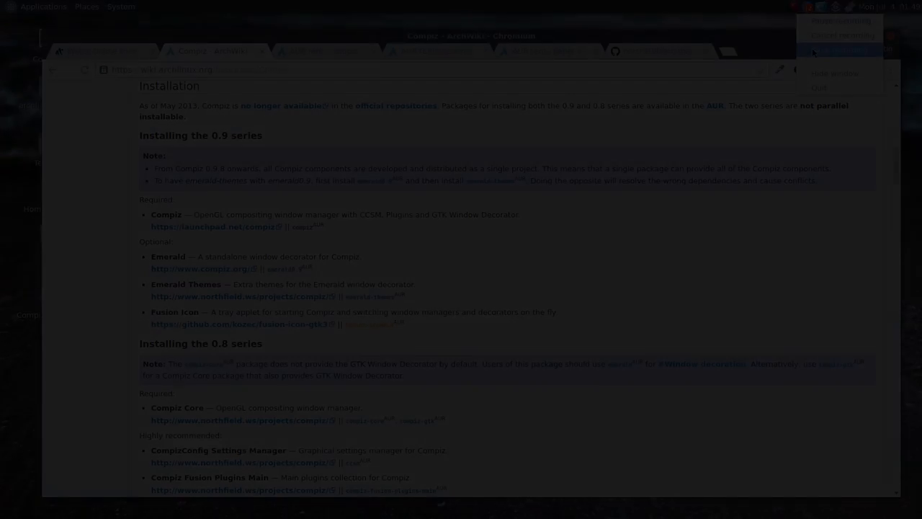